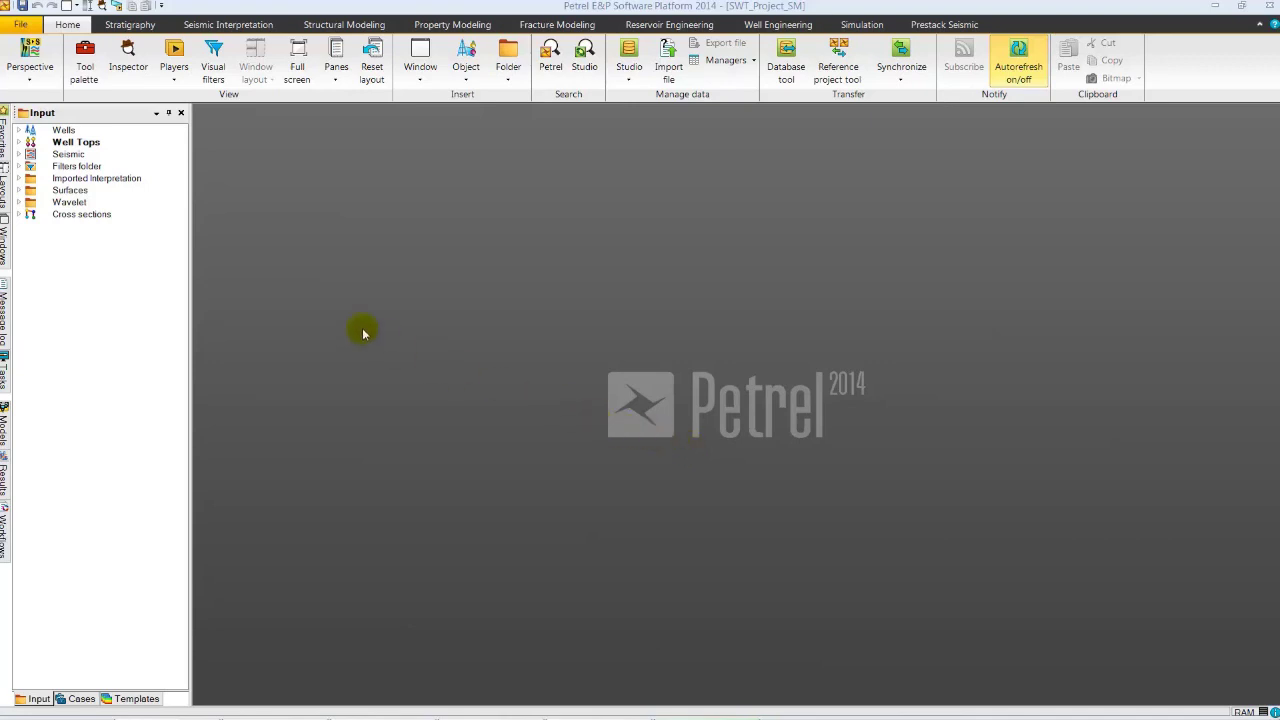
Choose Geology and Geophysics from the Home tab's Perspective list.
left_click(30, 72)
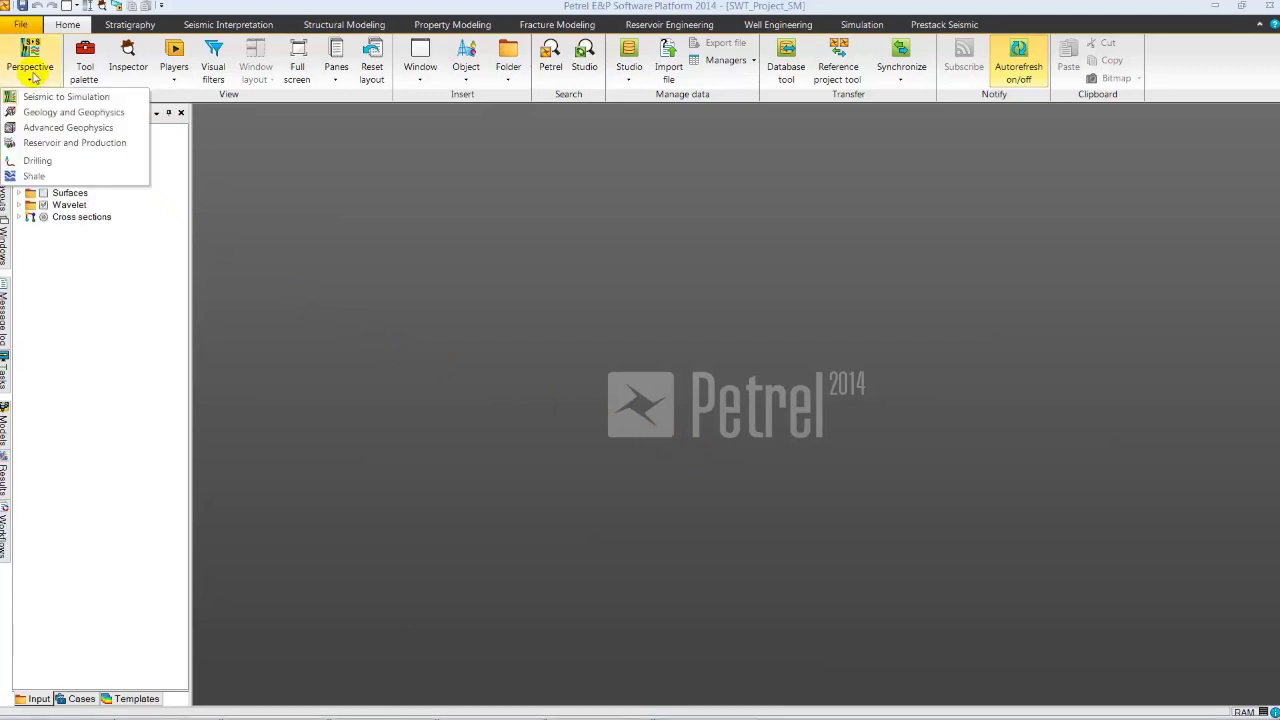
left_click(86, 118)
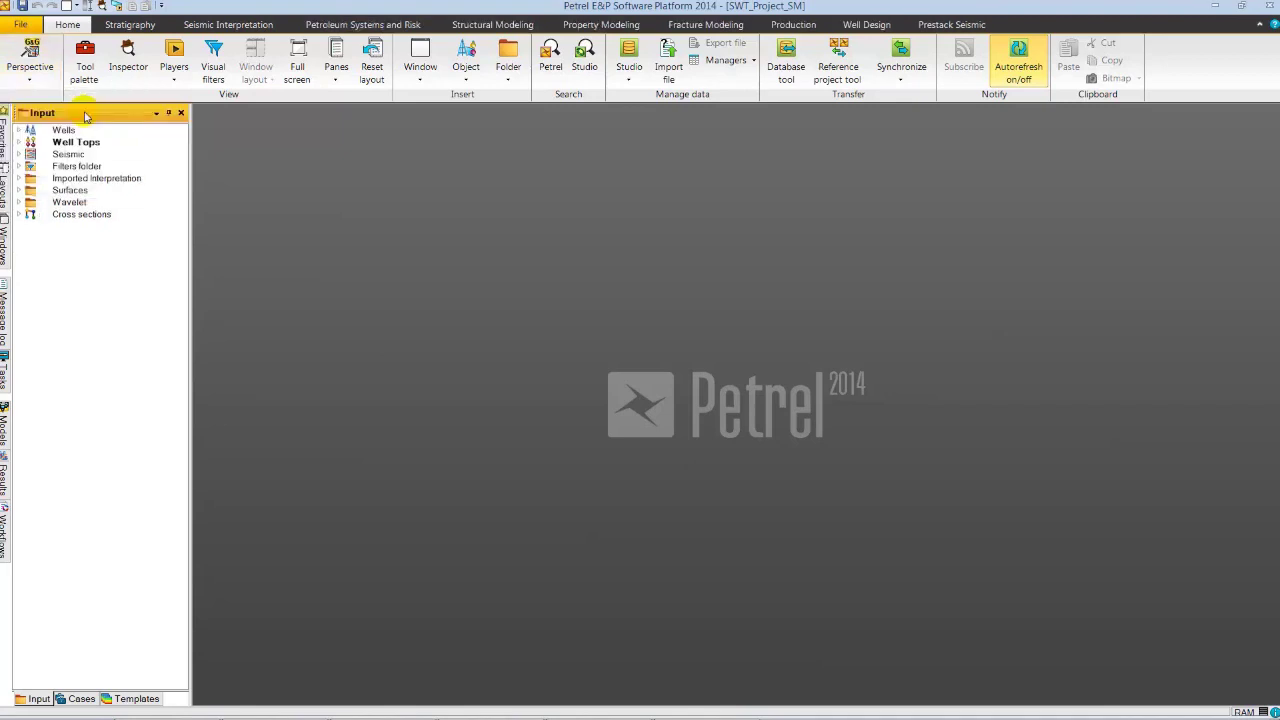
Open the Seismic well tie dialog from the Seismic Interpretation tab and list the study types.
left_click(246, 30)
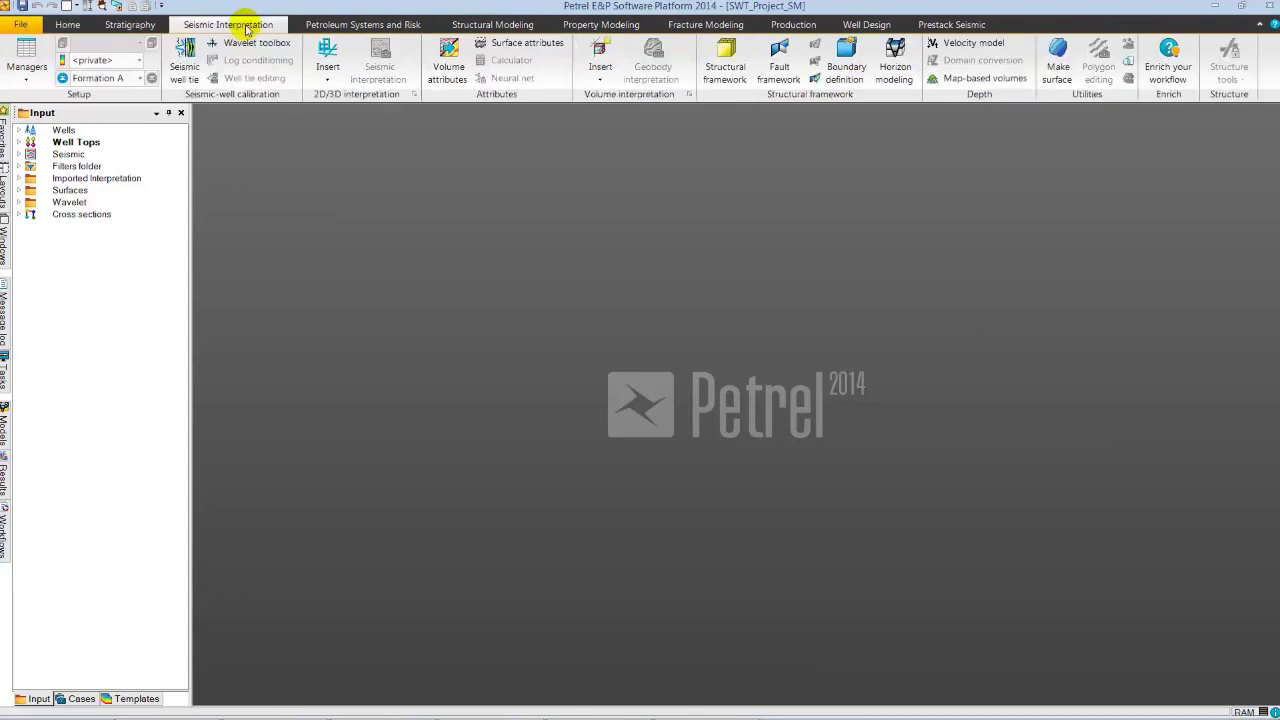
left_click(185, 68)
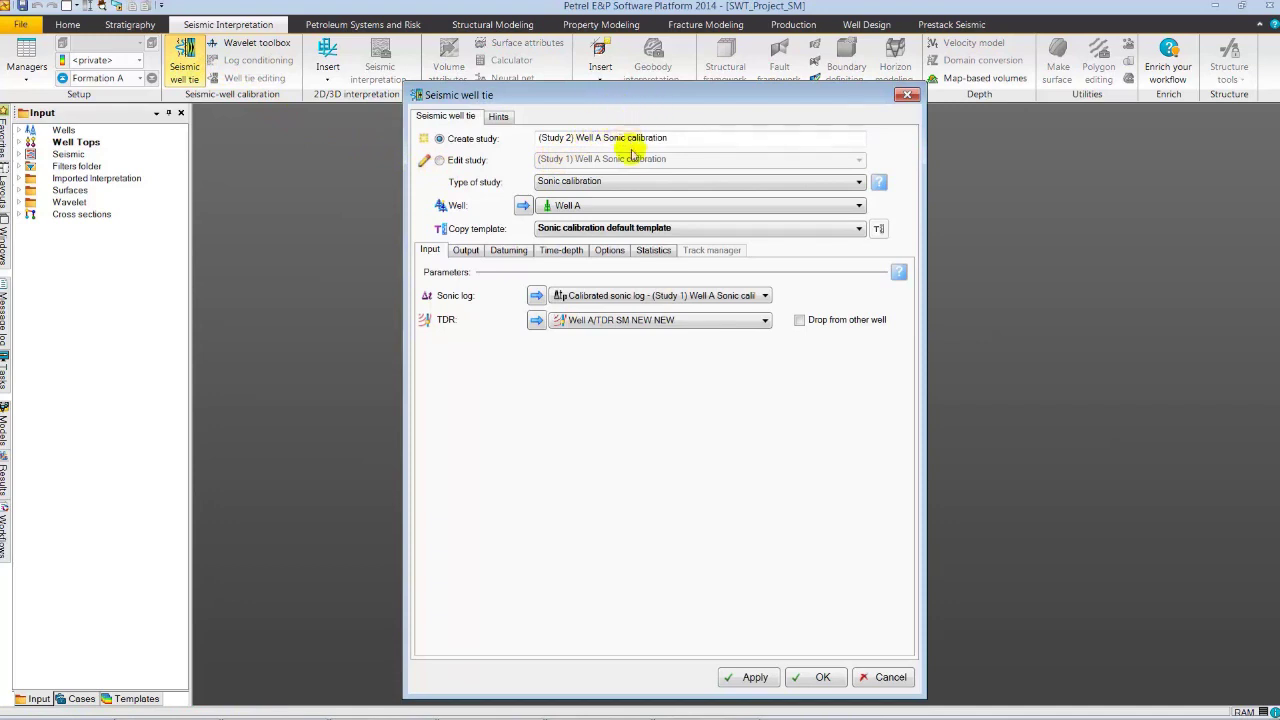
left_click(644, 184)
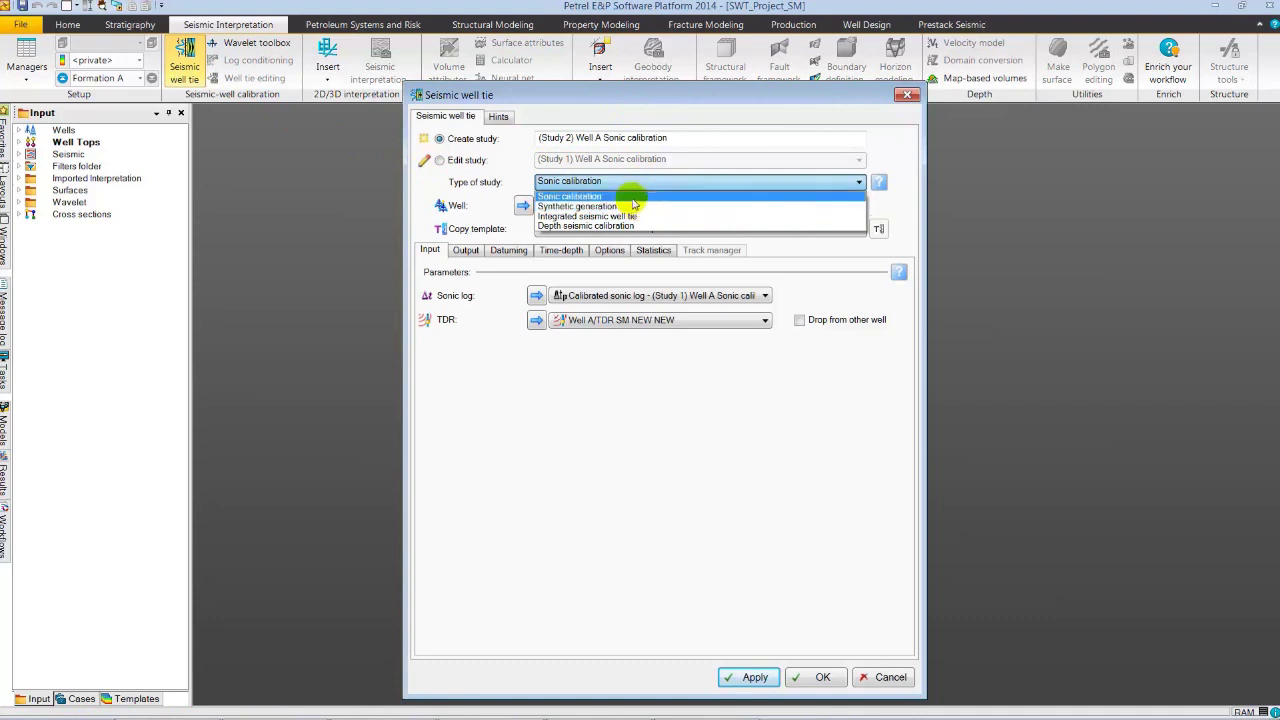
left_click(633, 198)
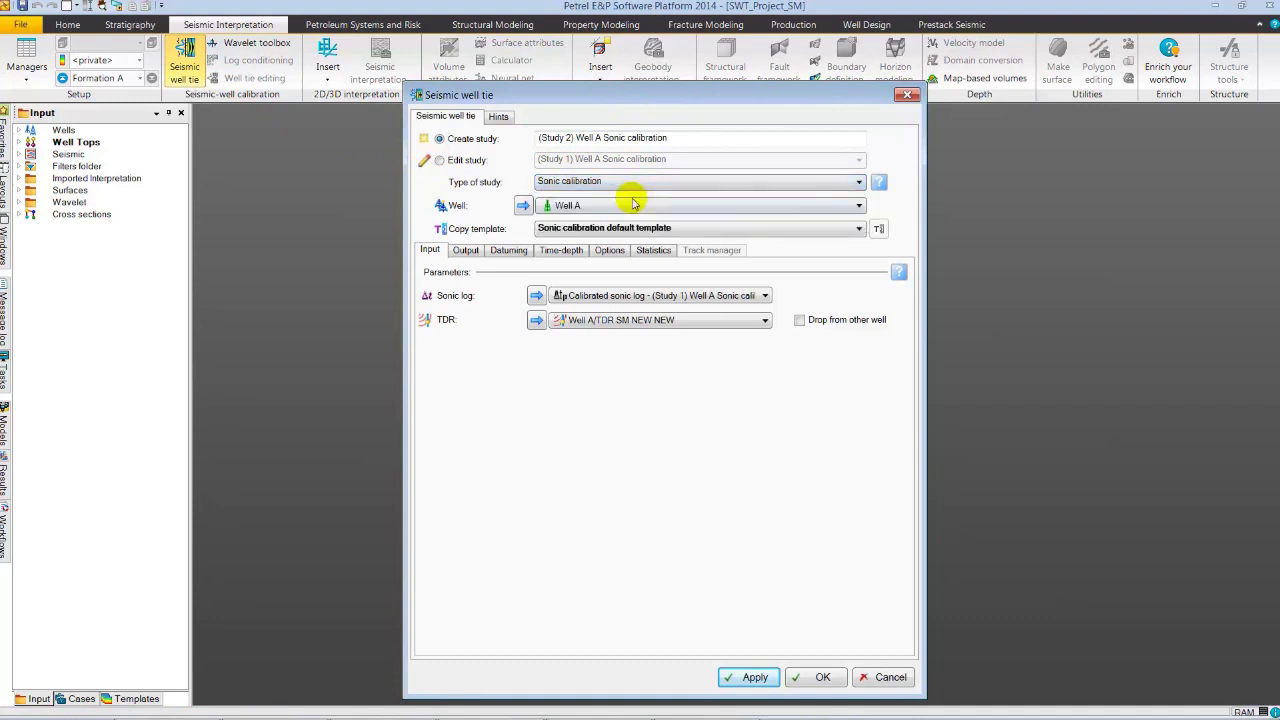
Edit Study 1 with Sonic_Despike, hiding the Input average velocity and Input TWT picked tracks.
left_click(439, 161)
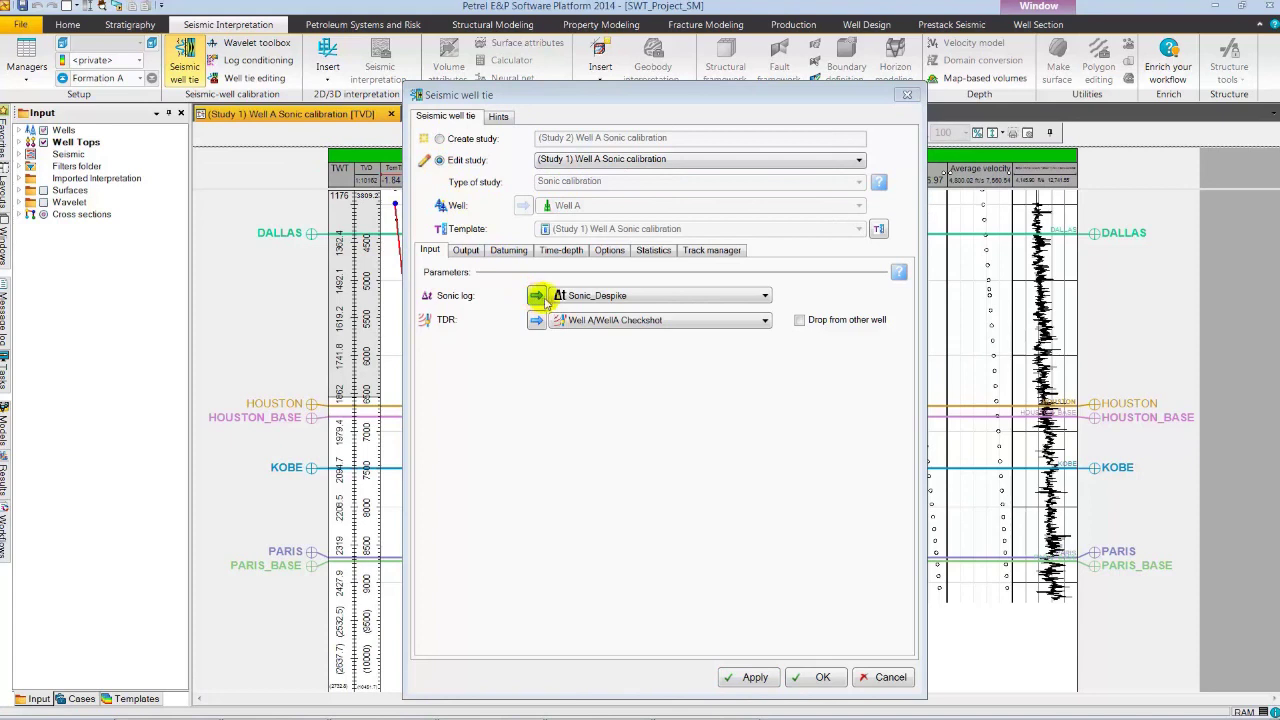
left_click(573, 298)
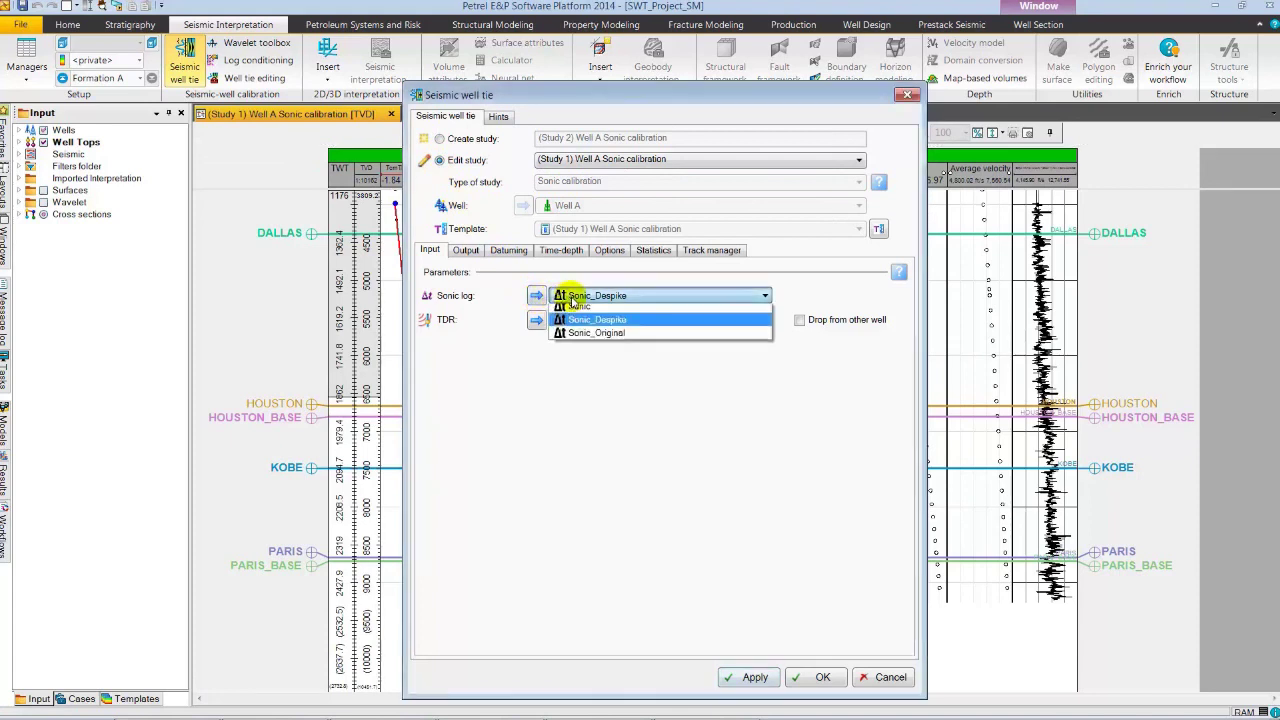
left_click(575, 324)
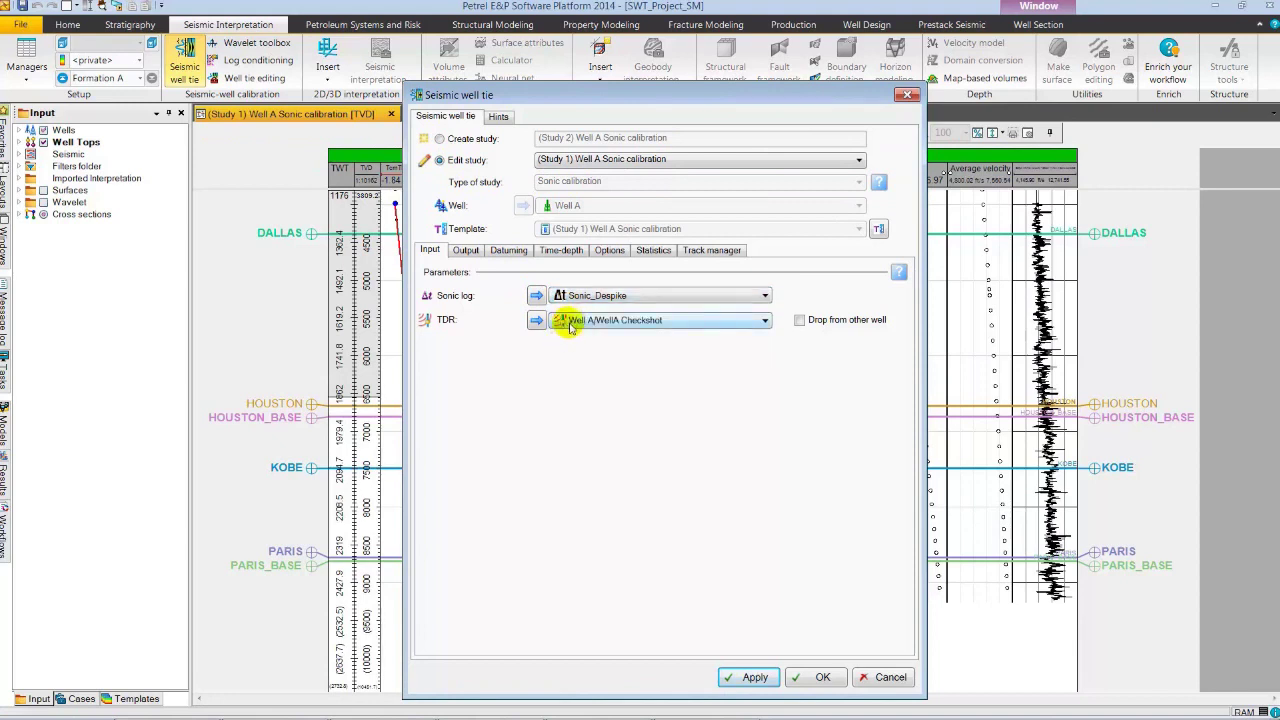
left_click(702, 254)
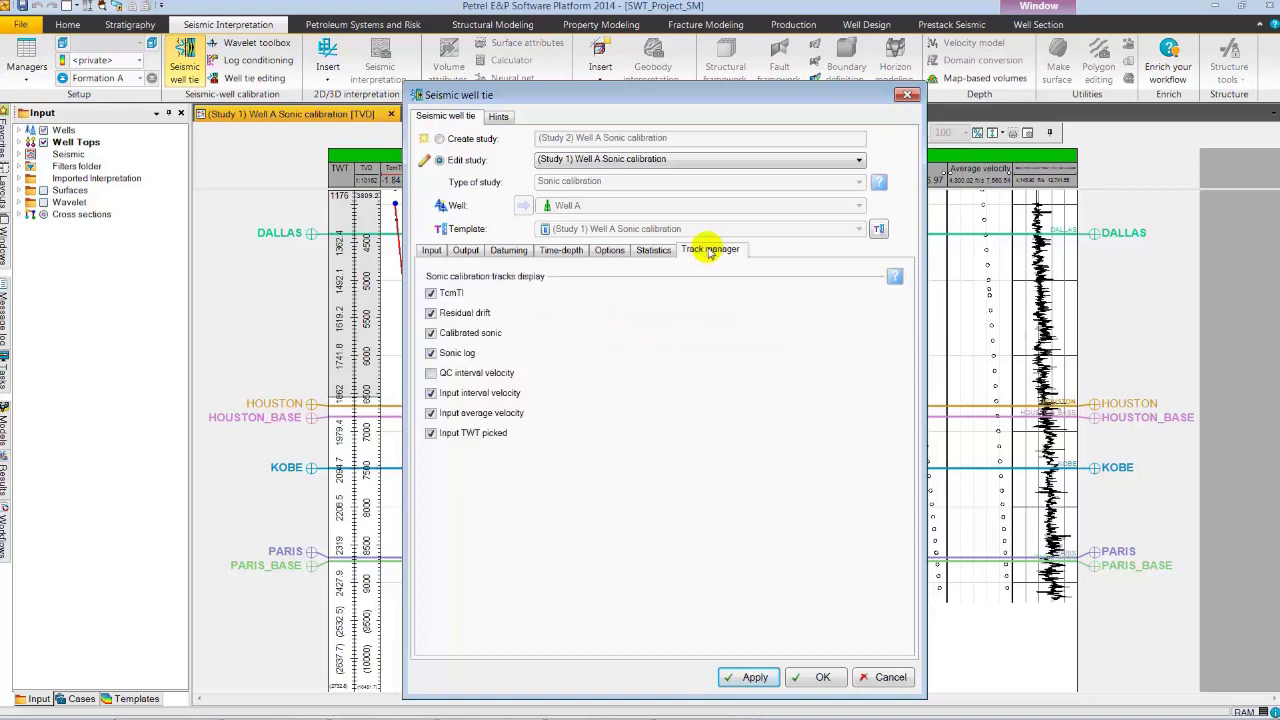
left_click(452, 415)
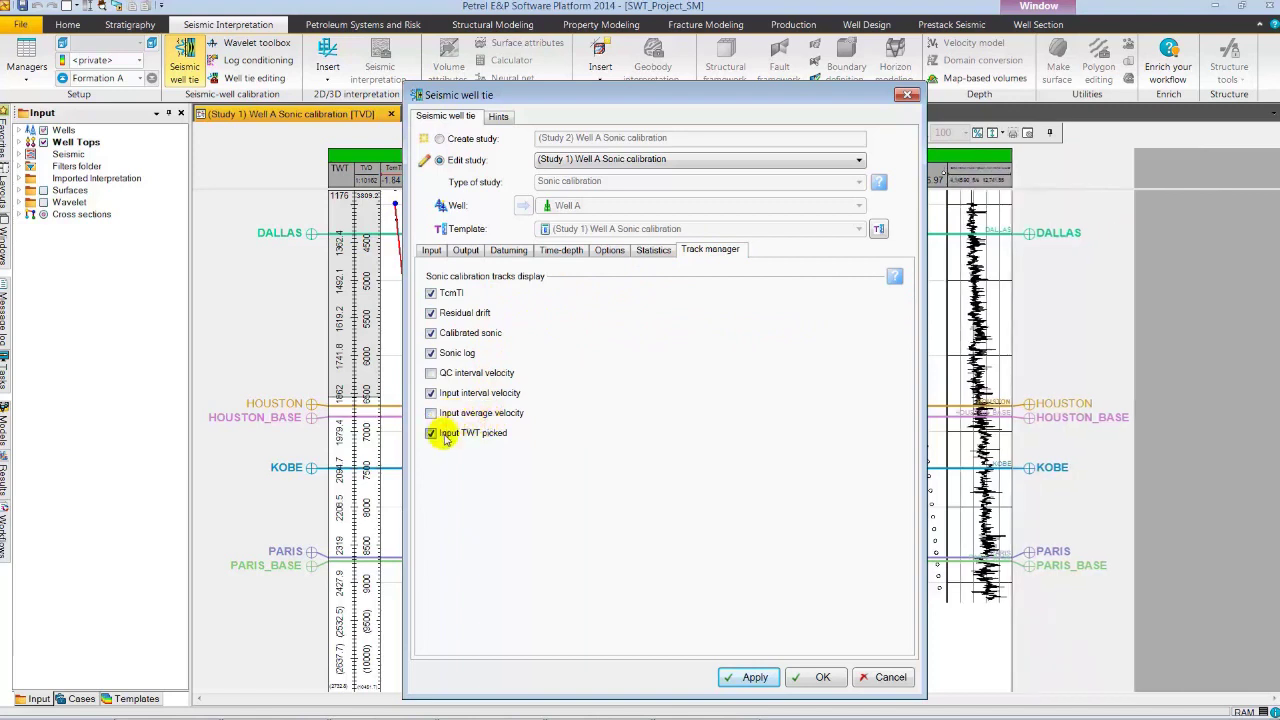
left_click(446, 438)
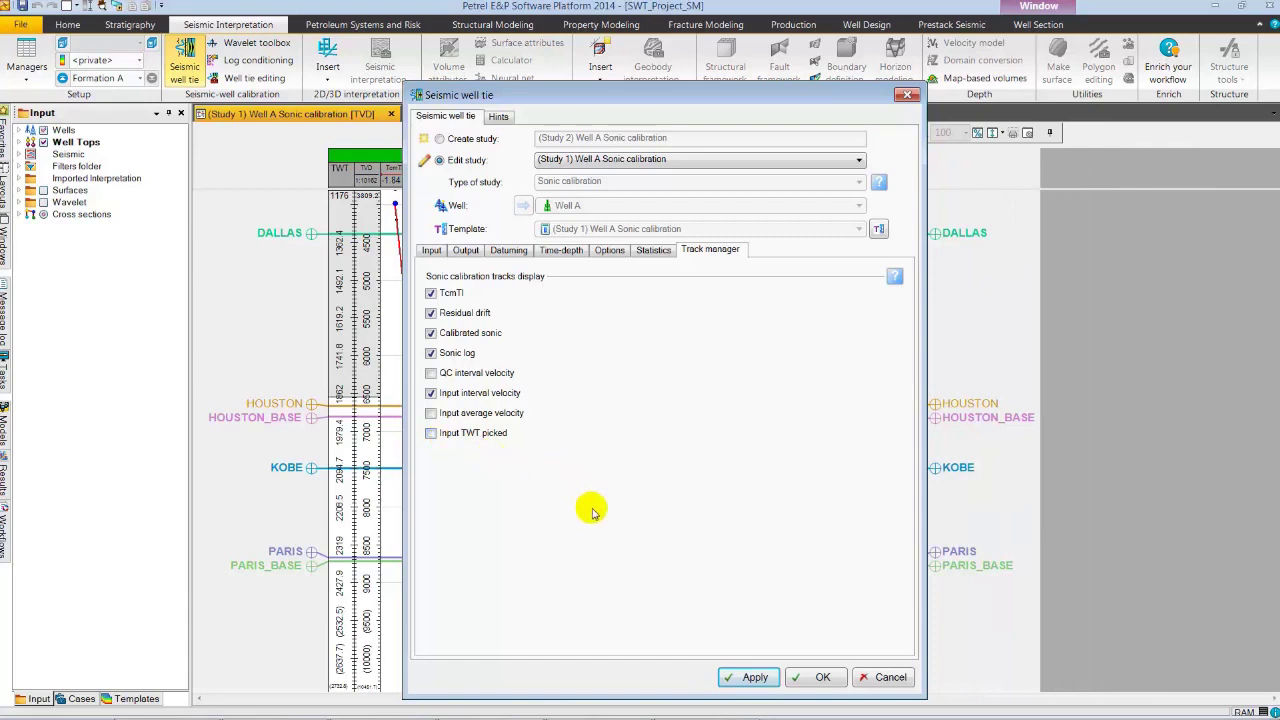
left_click(810, 677)
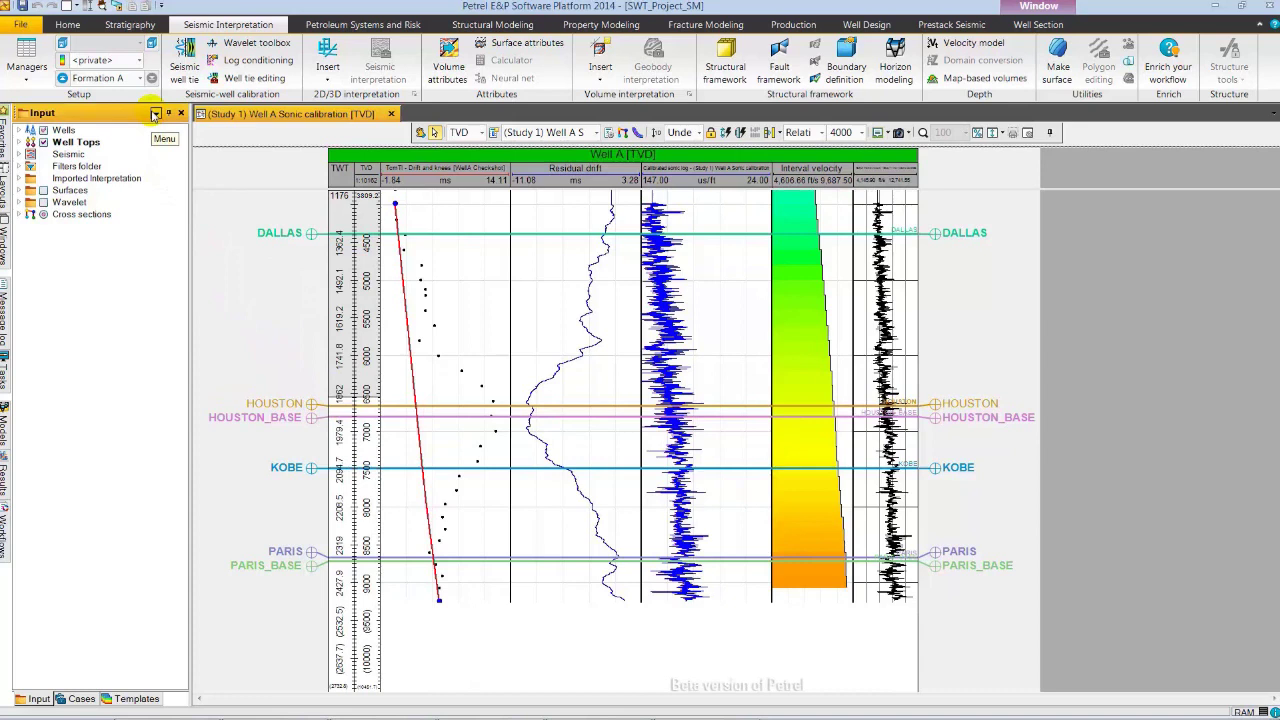
Set the Input panel to Auto Hide and open the Well tie editing tools.
left_click(155, 115)
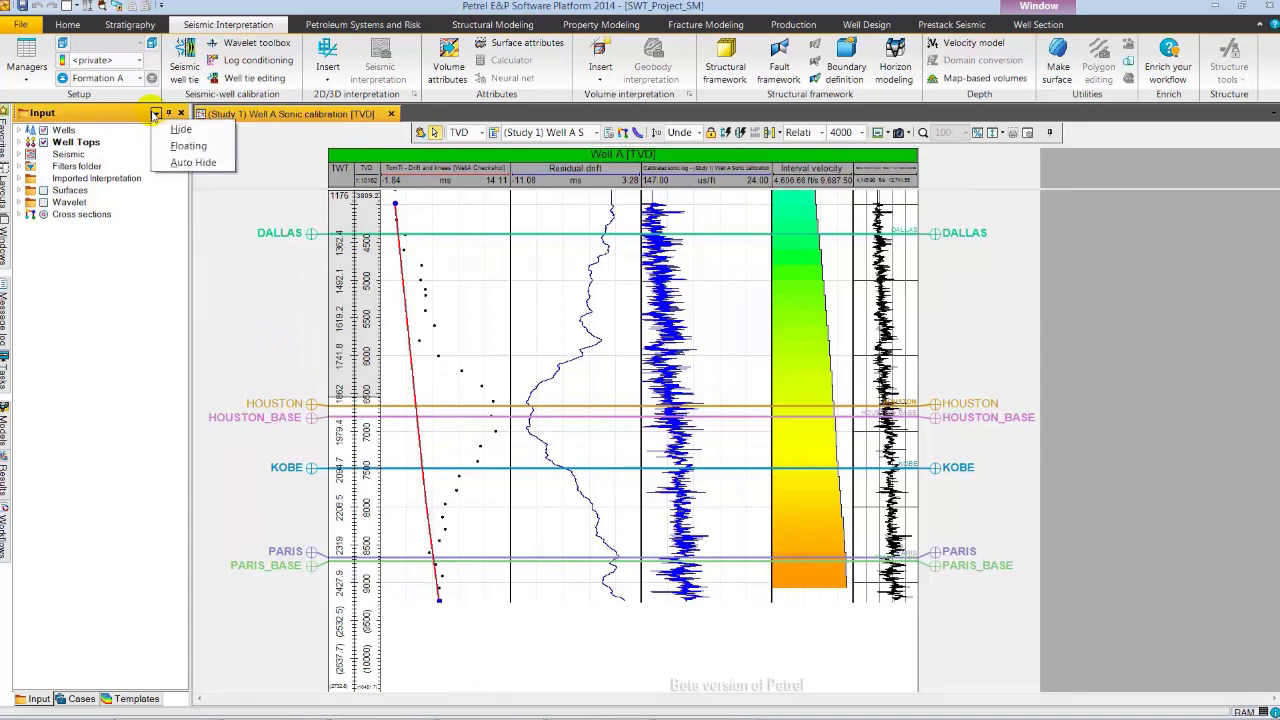
left_click(167, 166)
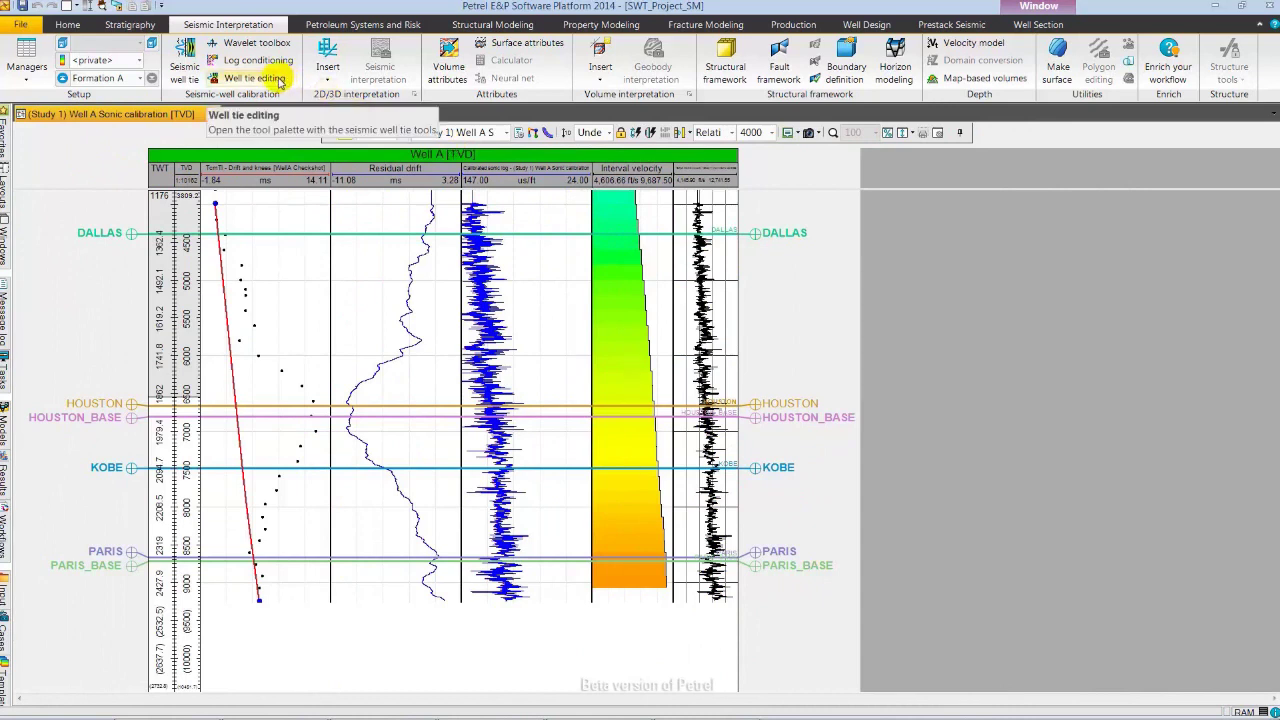
left_click(280, 83)
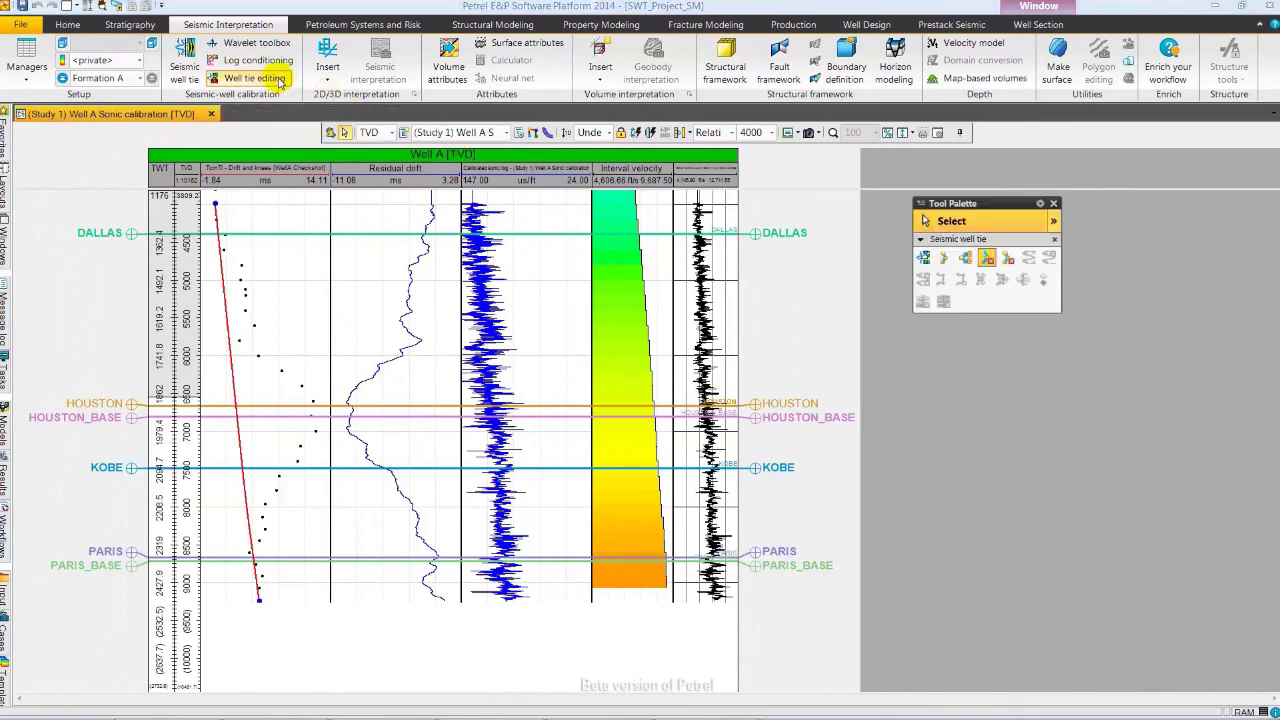
Add X-section editing to the Tool Palette and create drift knees at the well tops.
left_click(921, 205)
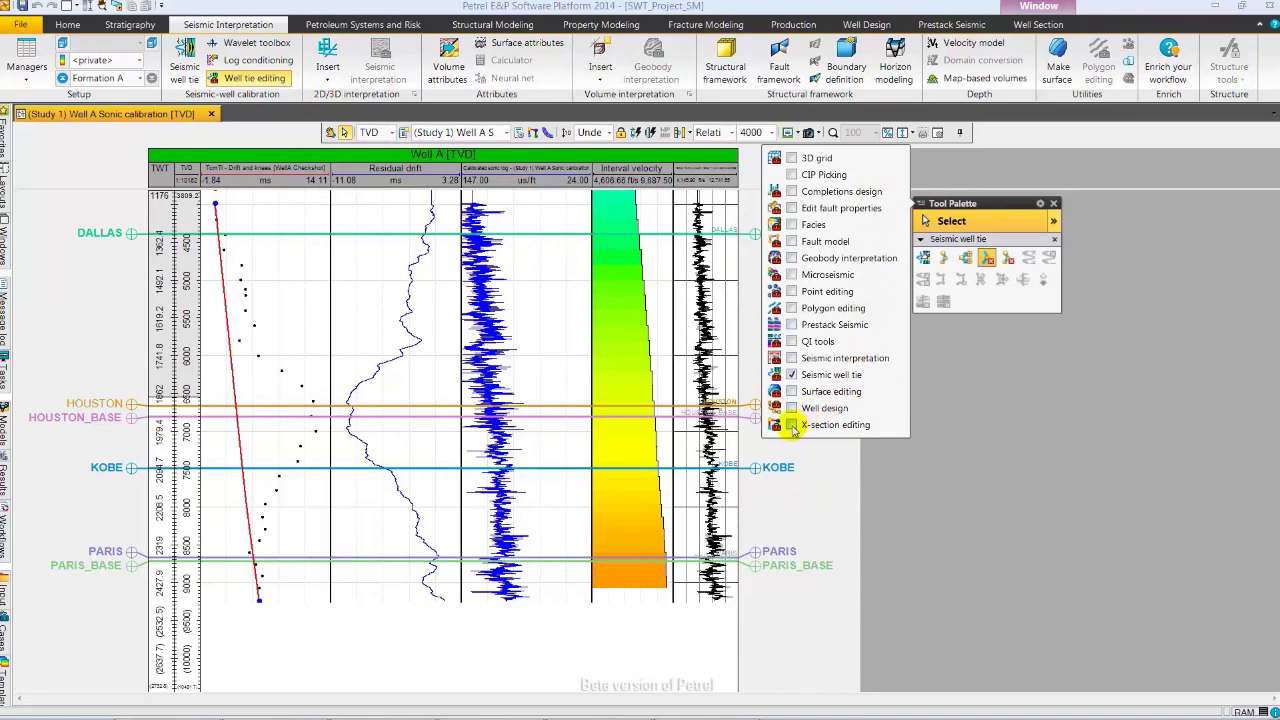
left_click(792, 425)
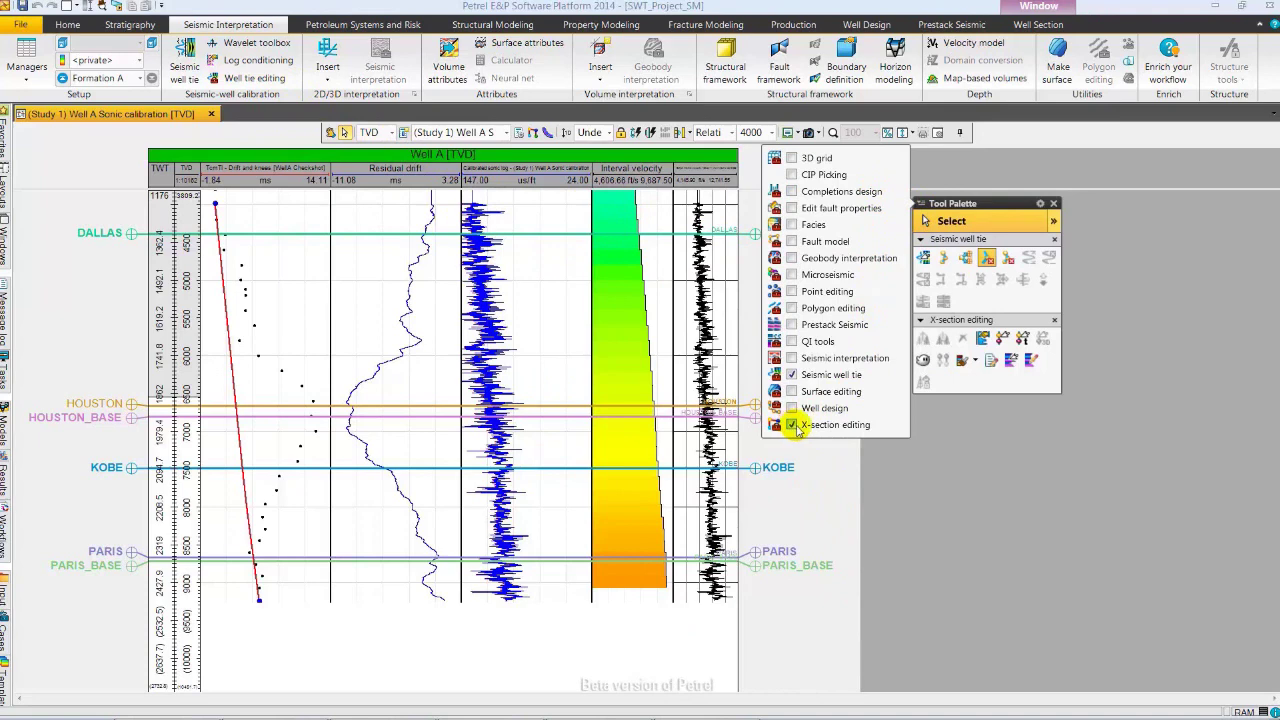
left_click(955, 226)
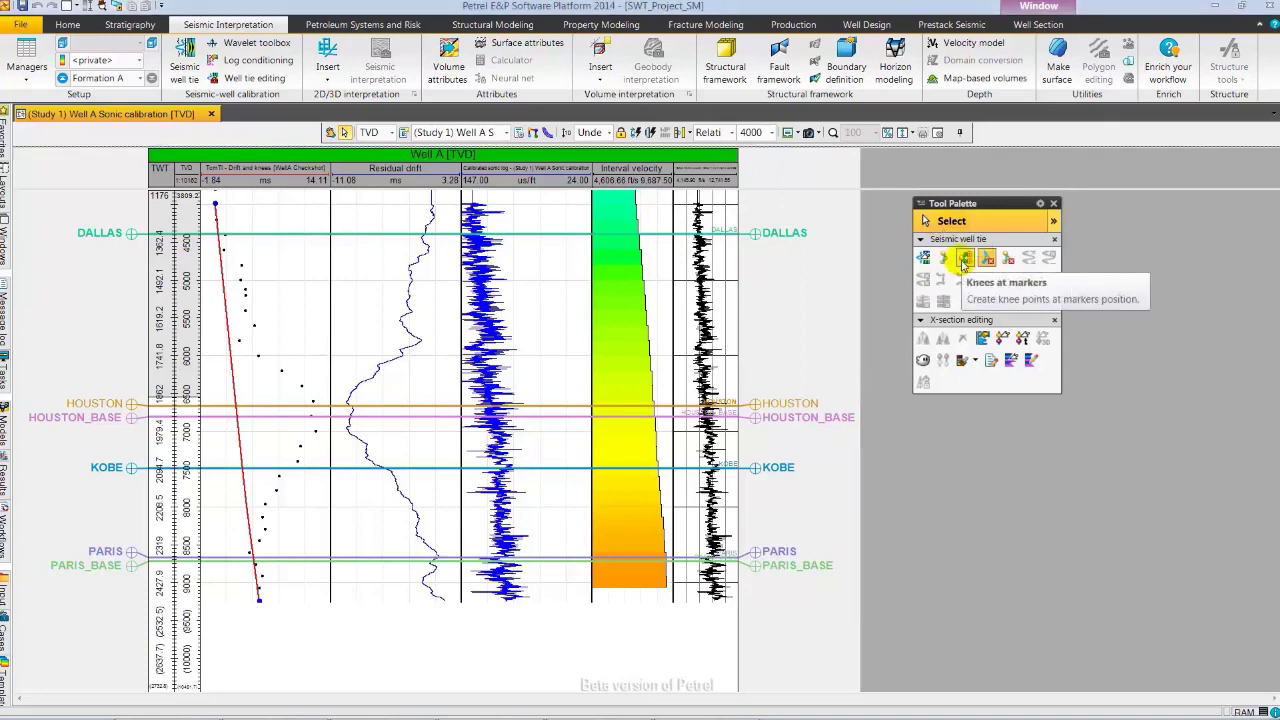
left_click(963, 260)
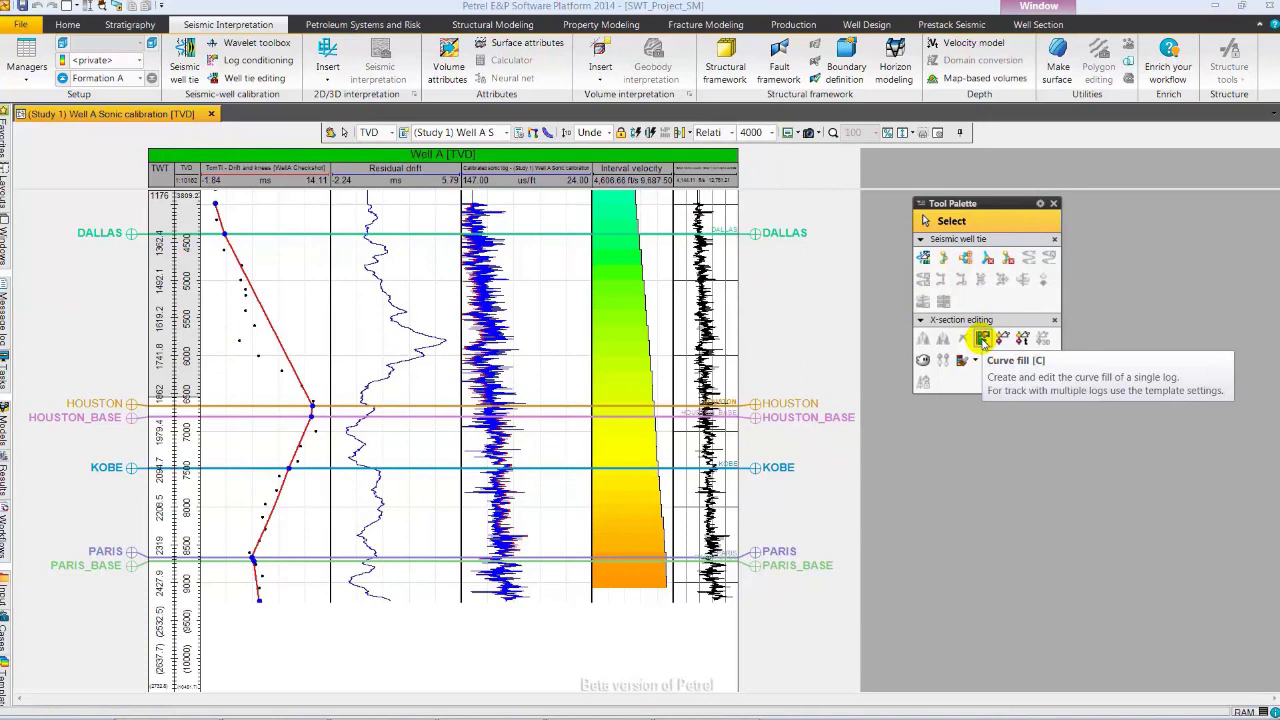
Colour-fill the rightmost log track, then drag the DALLAS knee right in Edit mode.
left_click(983, 340)
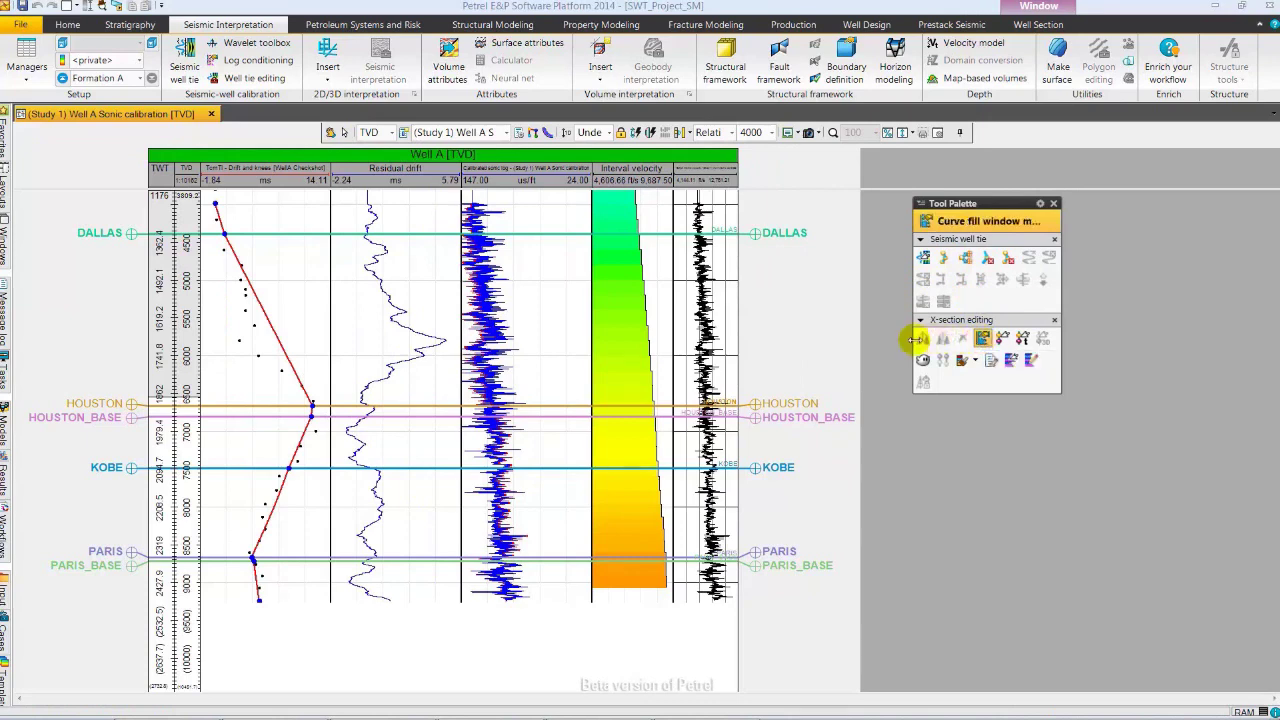
left_click(690, 381)
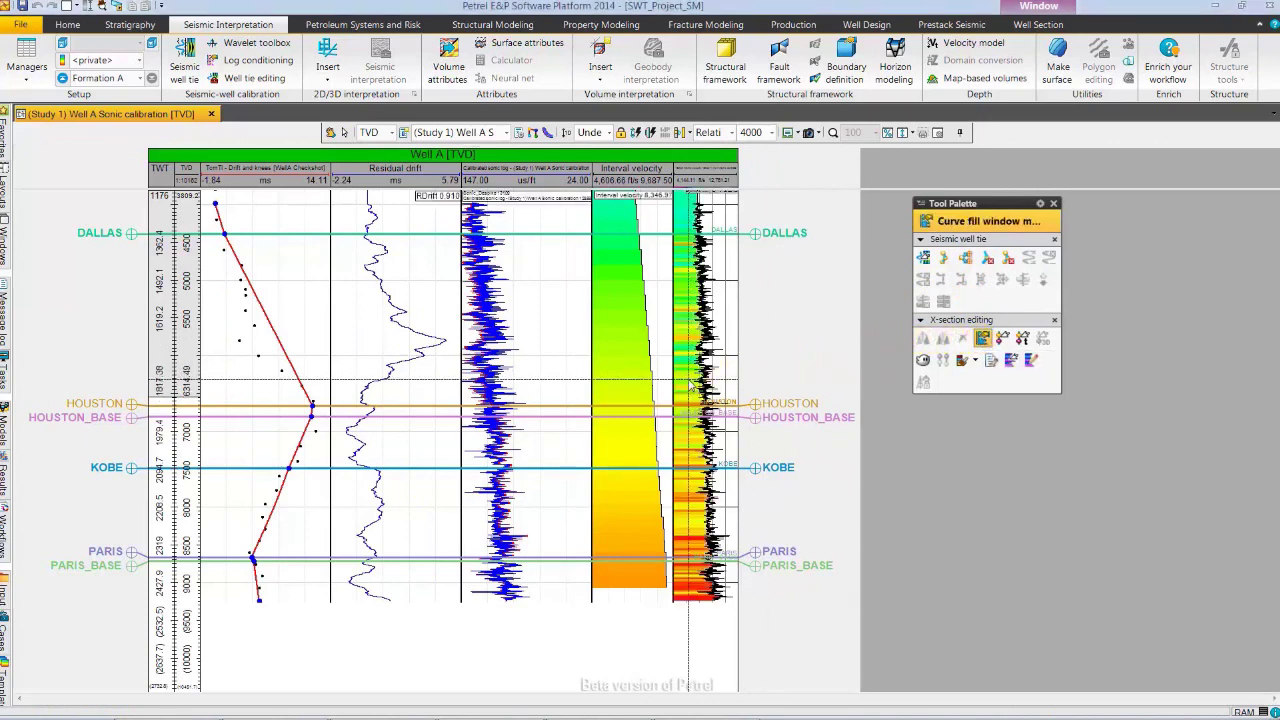
left_click(924, 258)
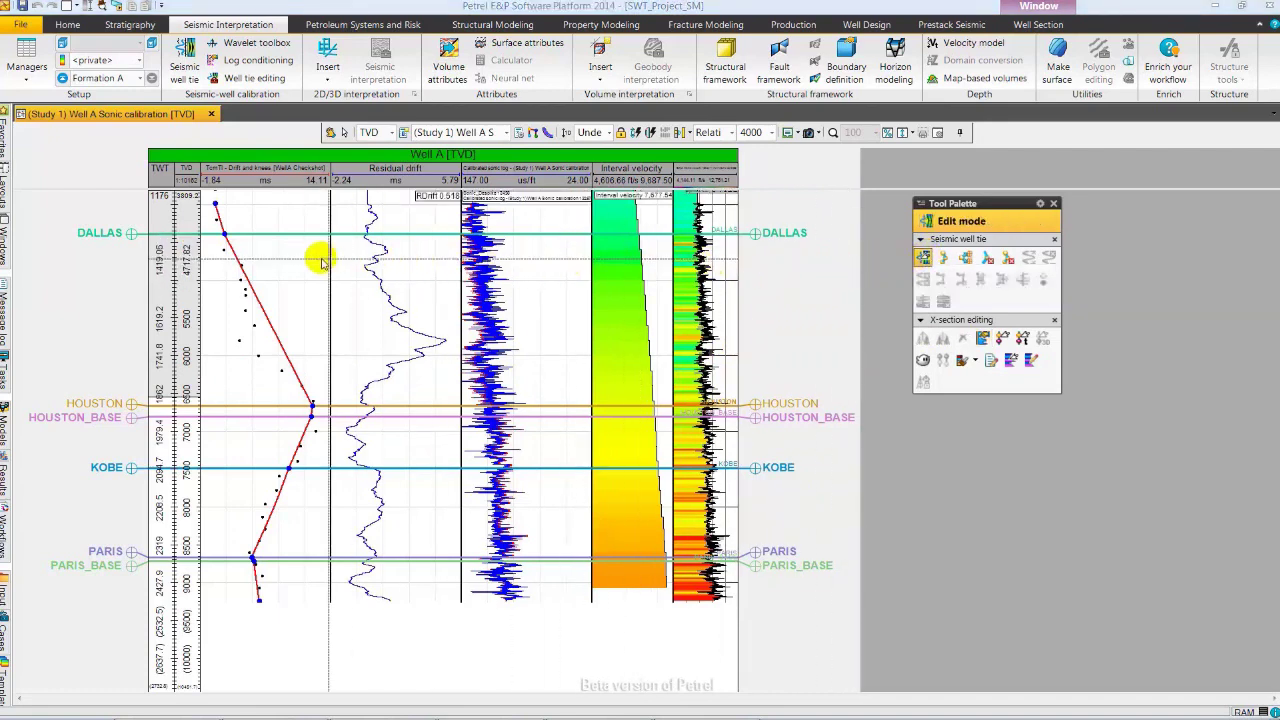
mouse_move(222, 233)
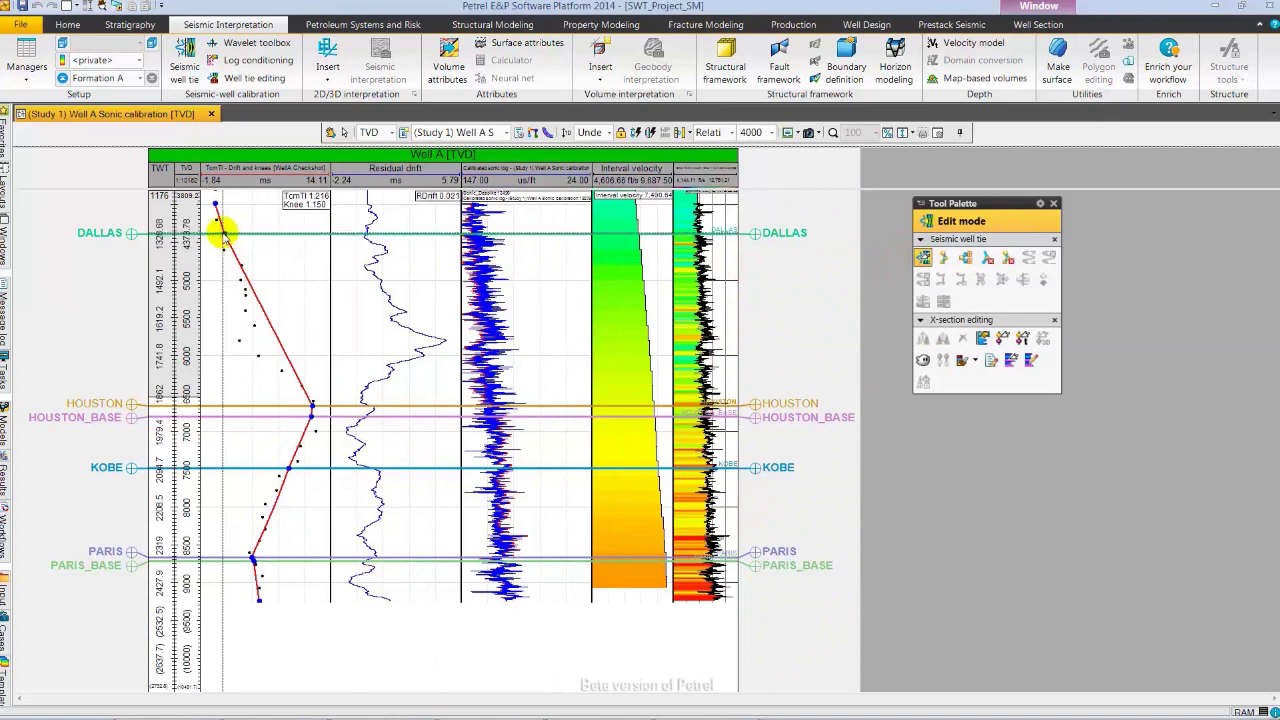
left_click_drag(223, 230, 243, 230)
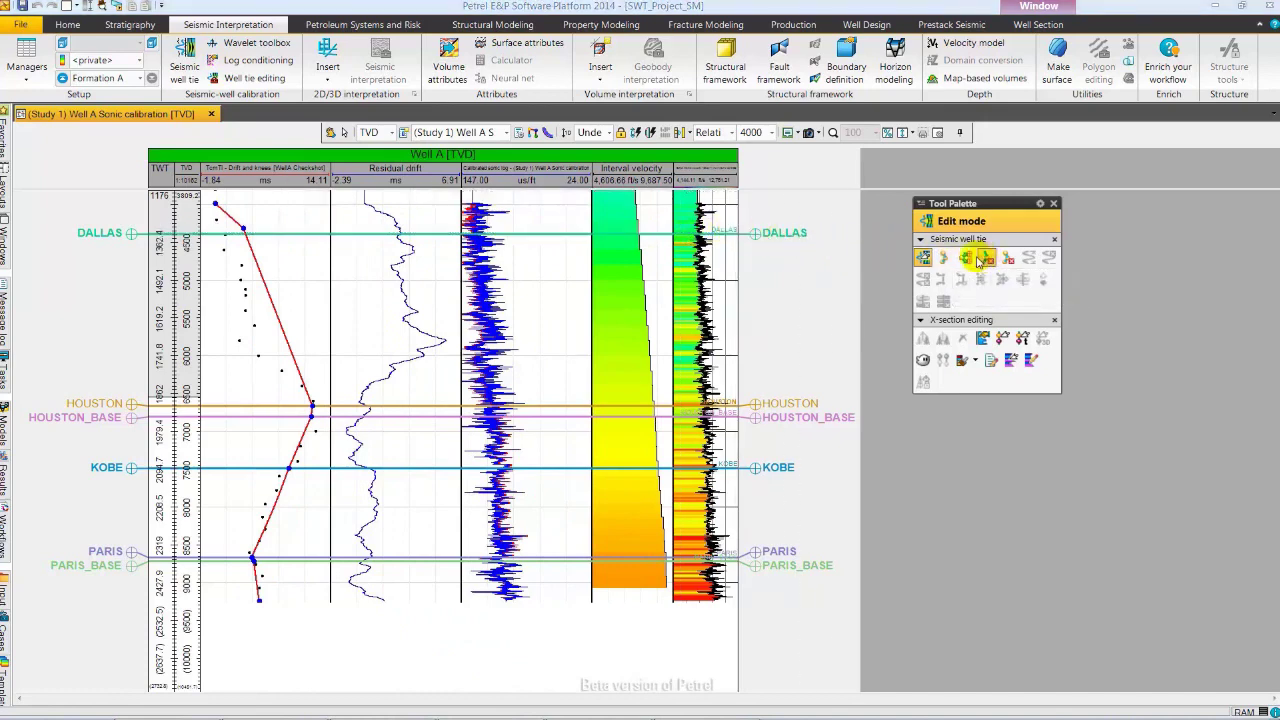
left_click(981, 261)
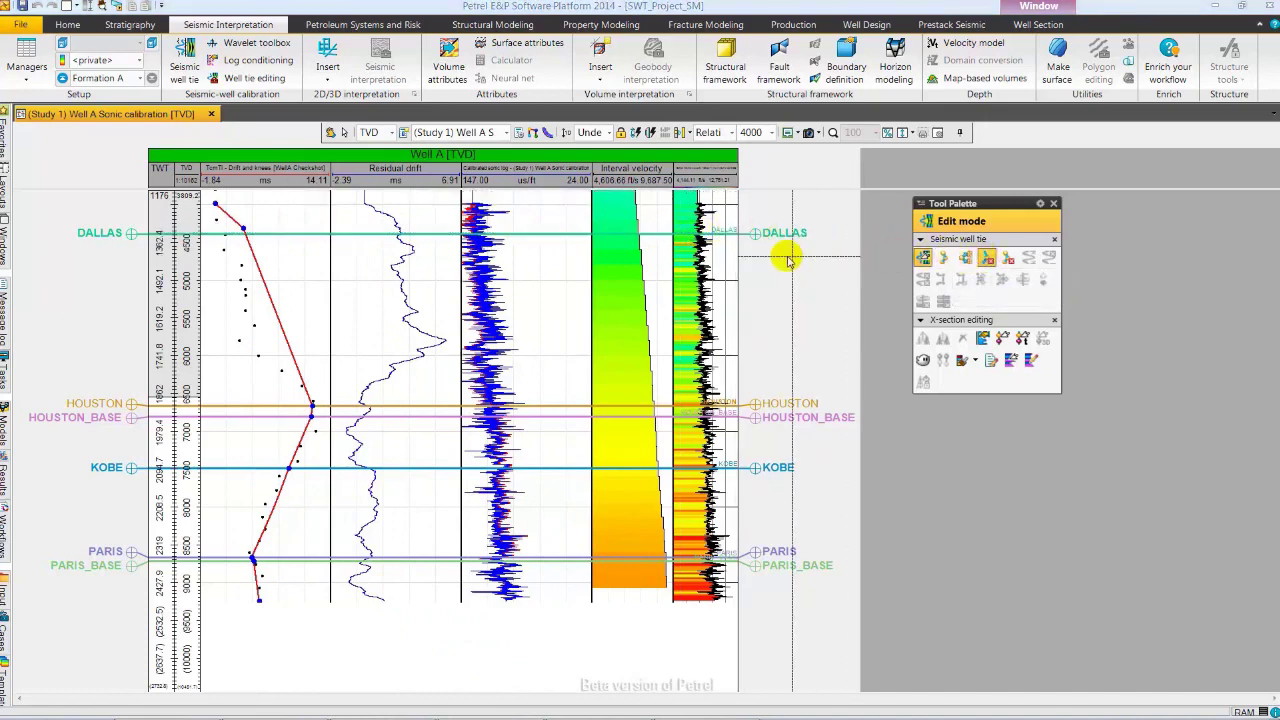
Remove the DALLAS knee, clear all knees, add checkshot knees, and drag knees near HOUSTON.
left_click(245, 232)
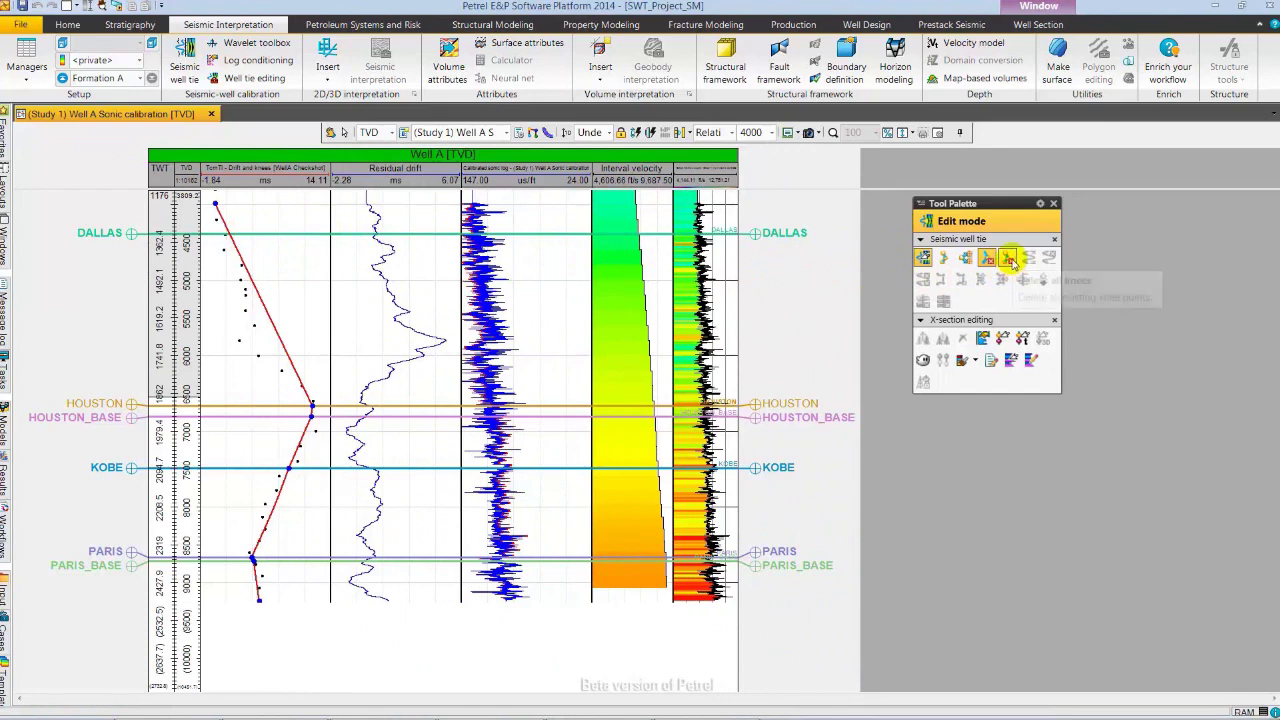
left_click(1008, 258)
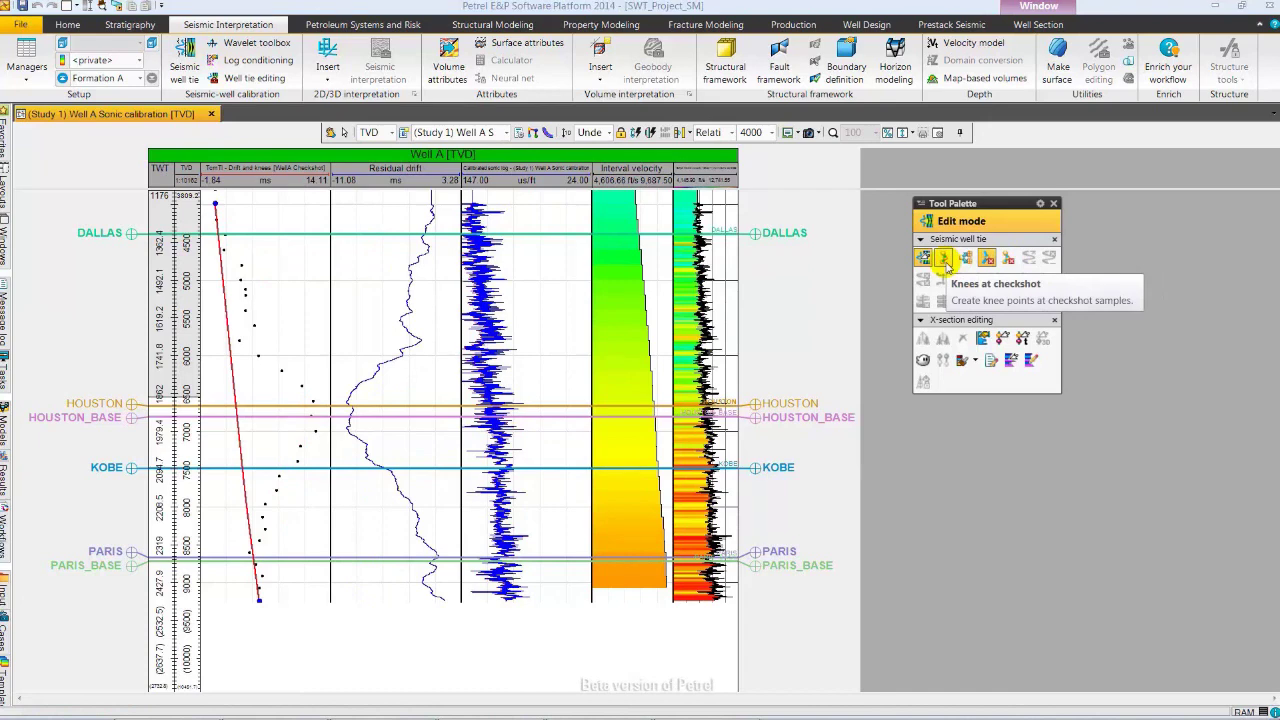
left_click(944, 259)
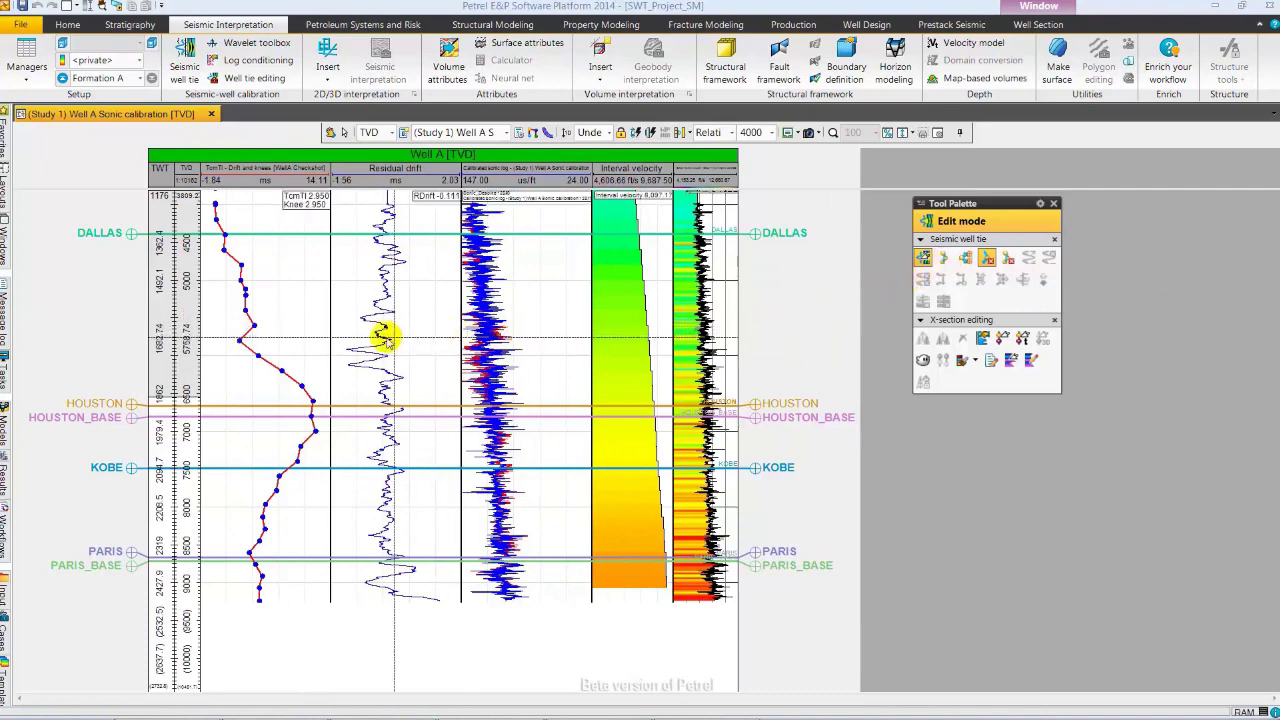
left_click_drag(257, 337, 240, 297)
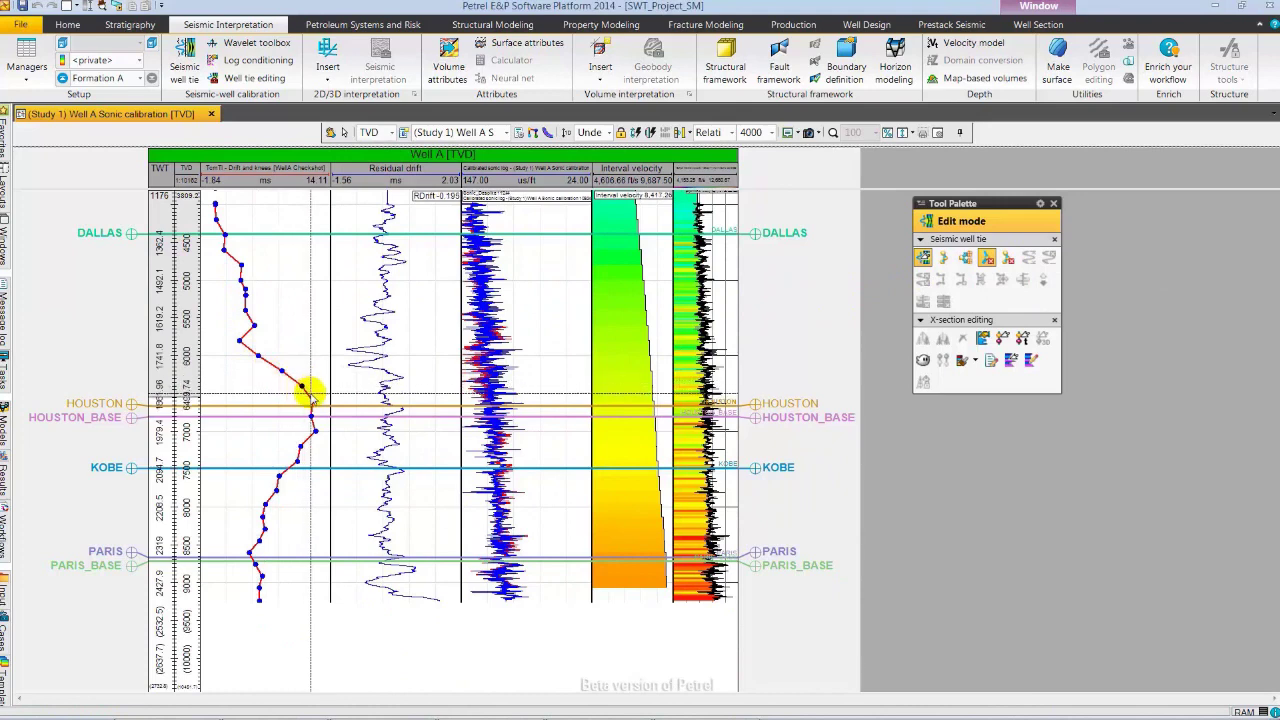
left_click_drag(310, 395, 706, 596)
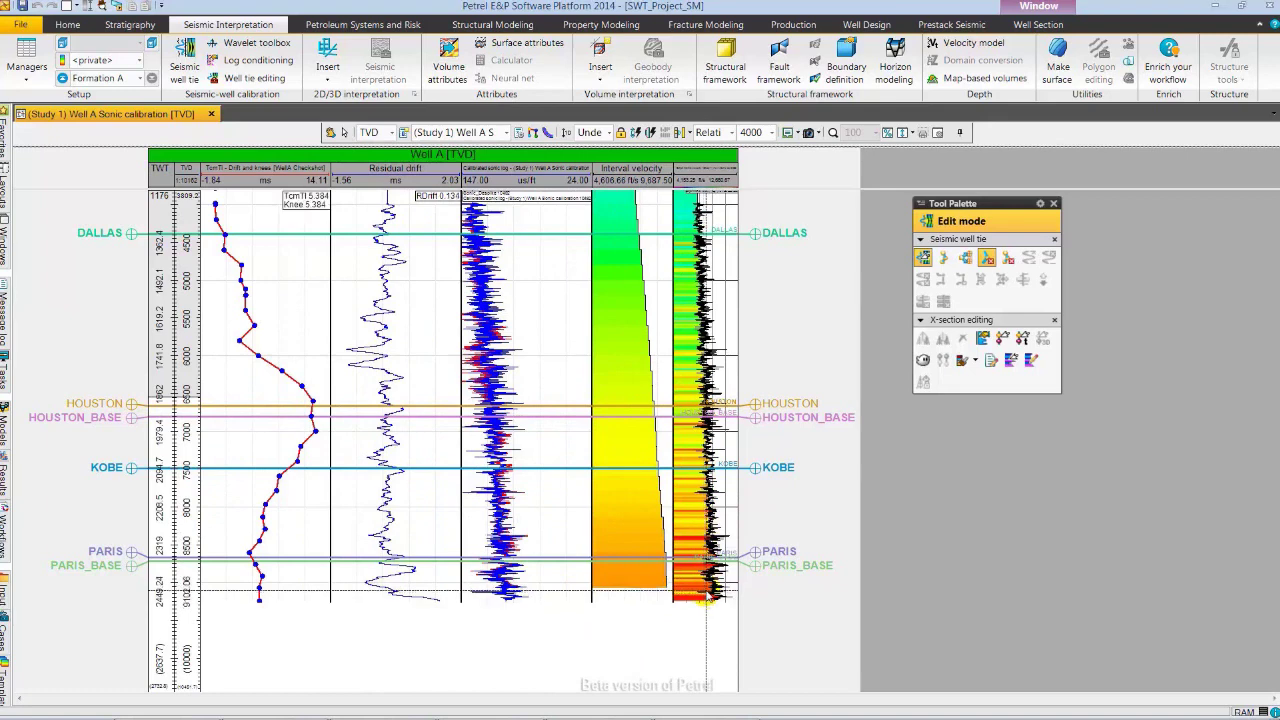
Check Set as active TDR on the Output tab and apply the calibration.
left_click(190, 73)
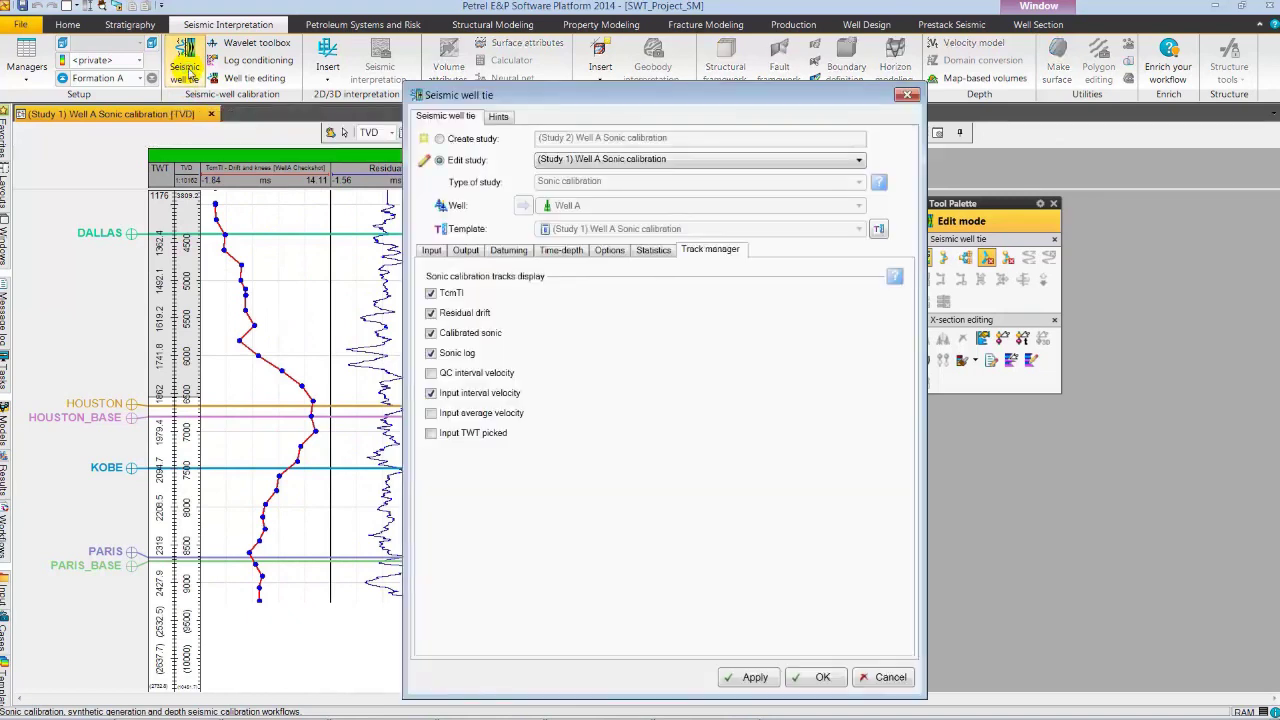
left_click(467, 251)
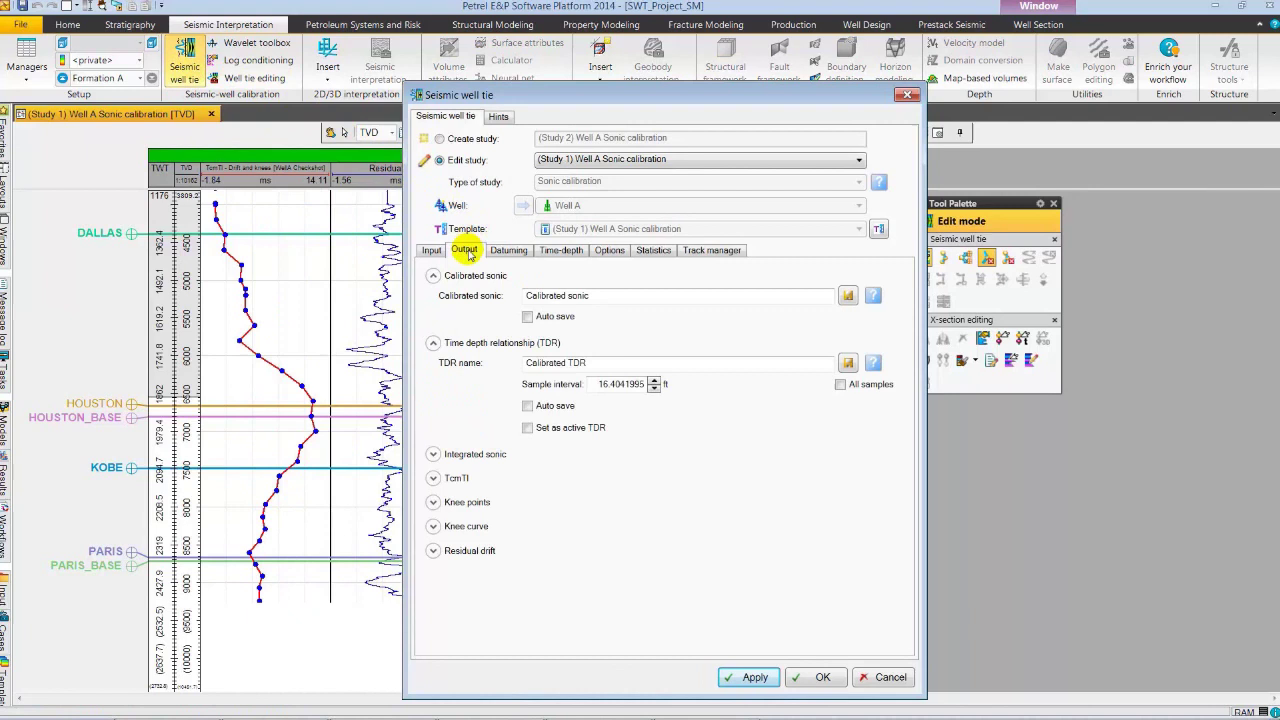
left_click(527, 428)
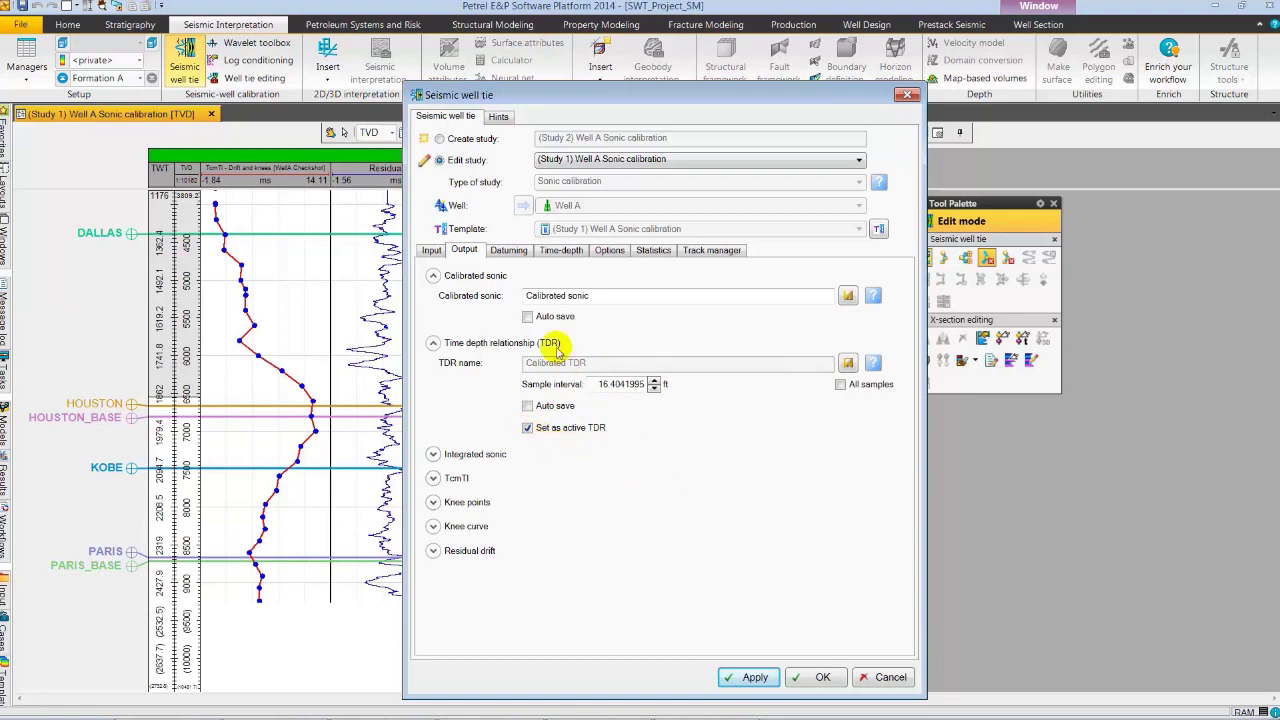
left_click(431, 251)
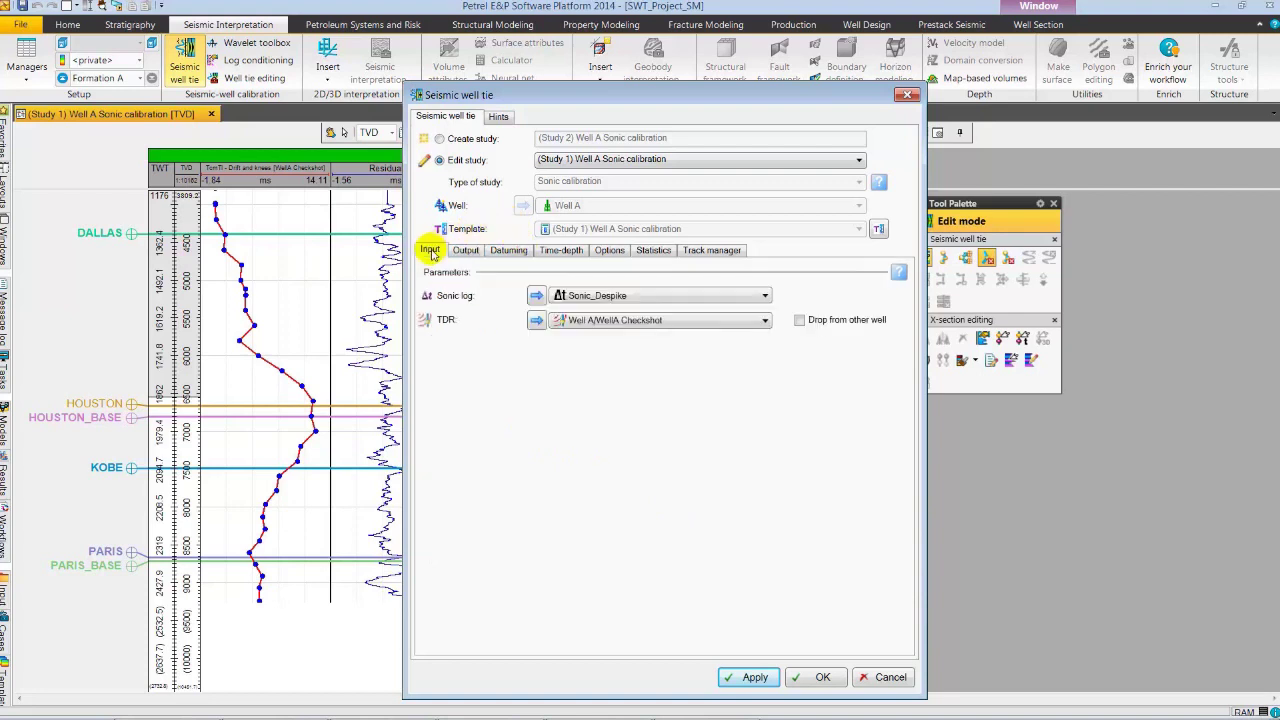
key("Return")
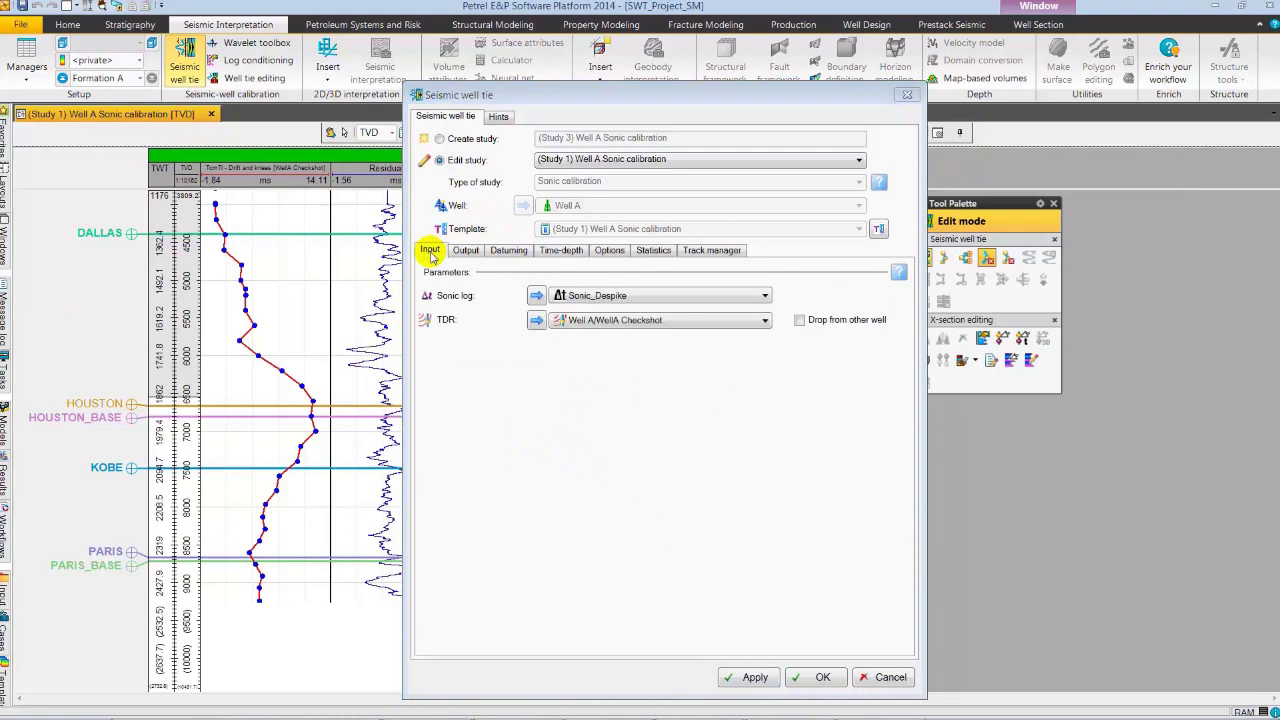
Switch to the (Study SWT) Well A Synthetic generation study and move the dialog right to show seismic.
left_click(576, 162)
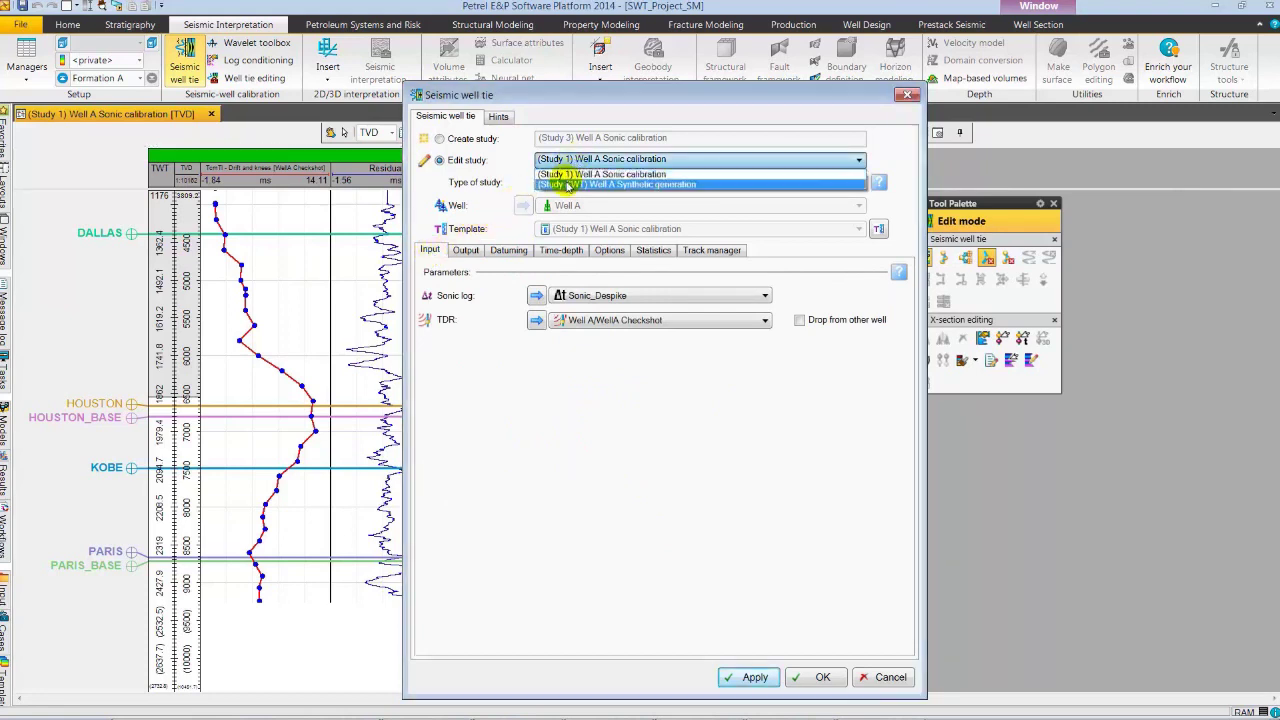
left_click(567, 185)
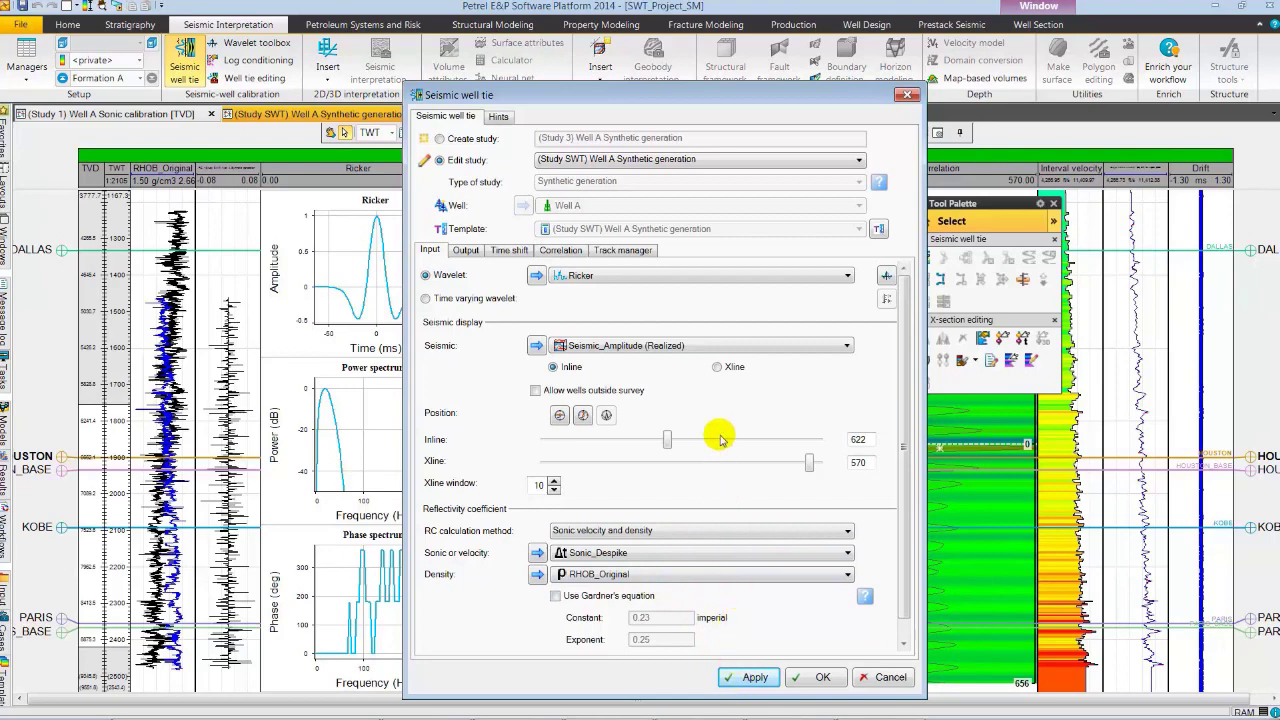
left_click_drag(726, 95, 1141, 95)
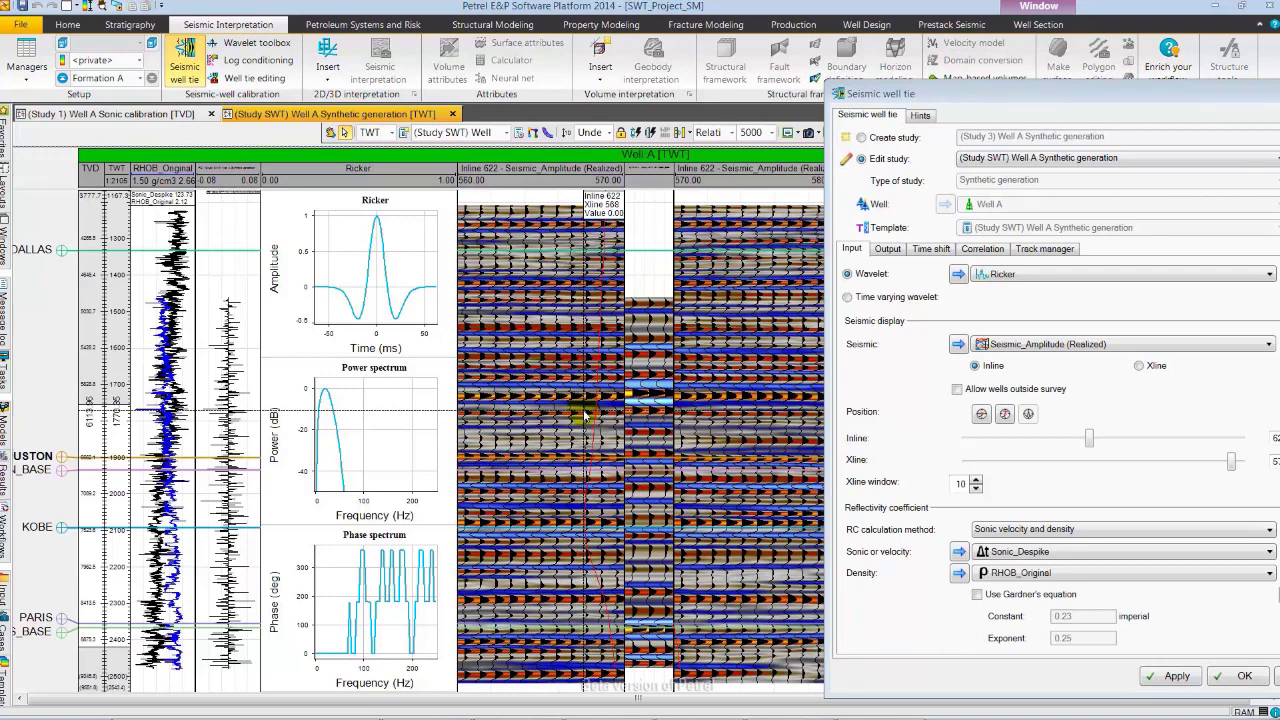
key("ctrl+shift+i")
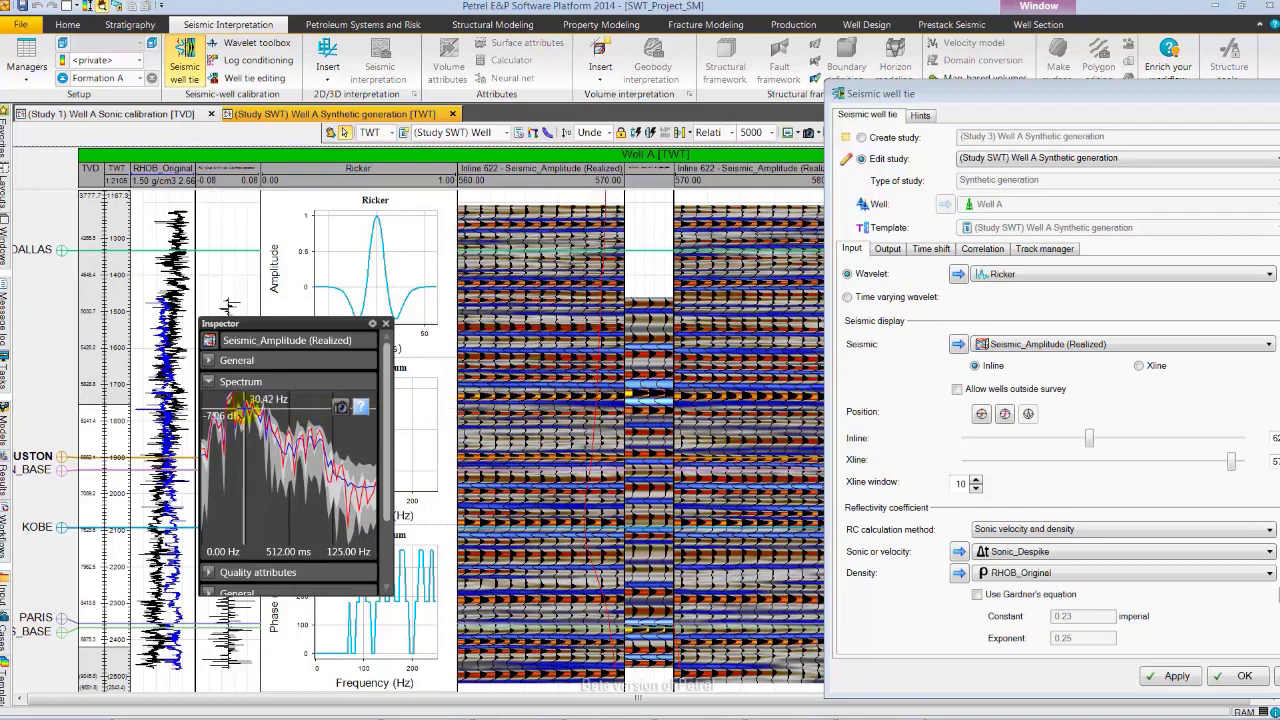
left_click(565, 418)
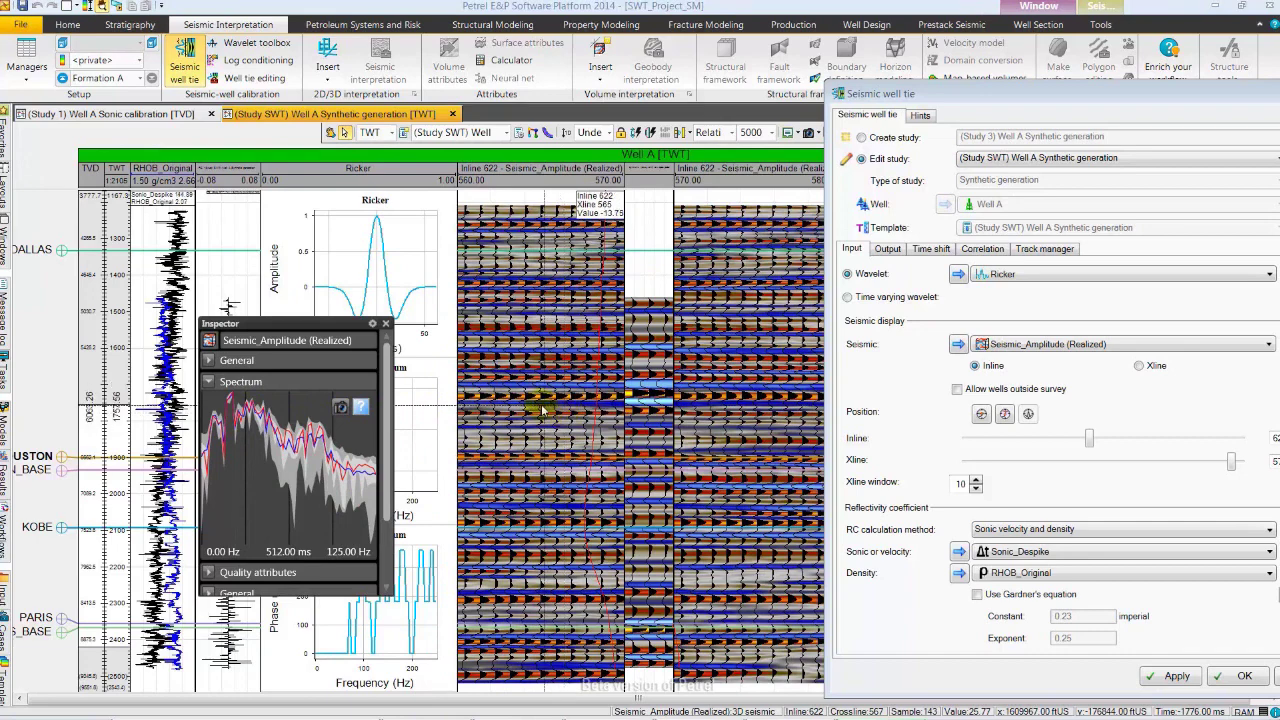
left_click(386, 326)
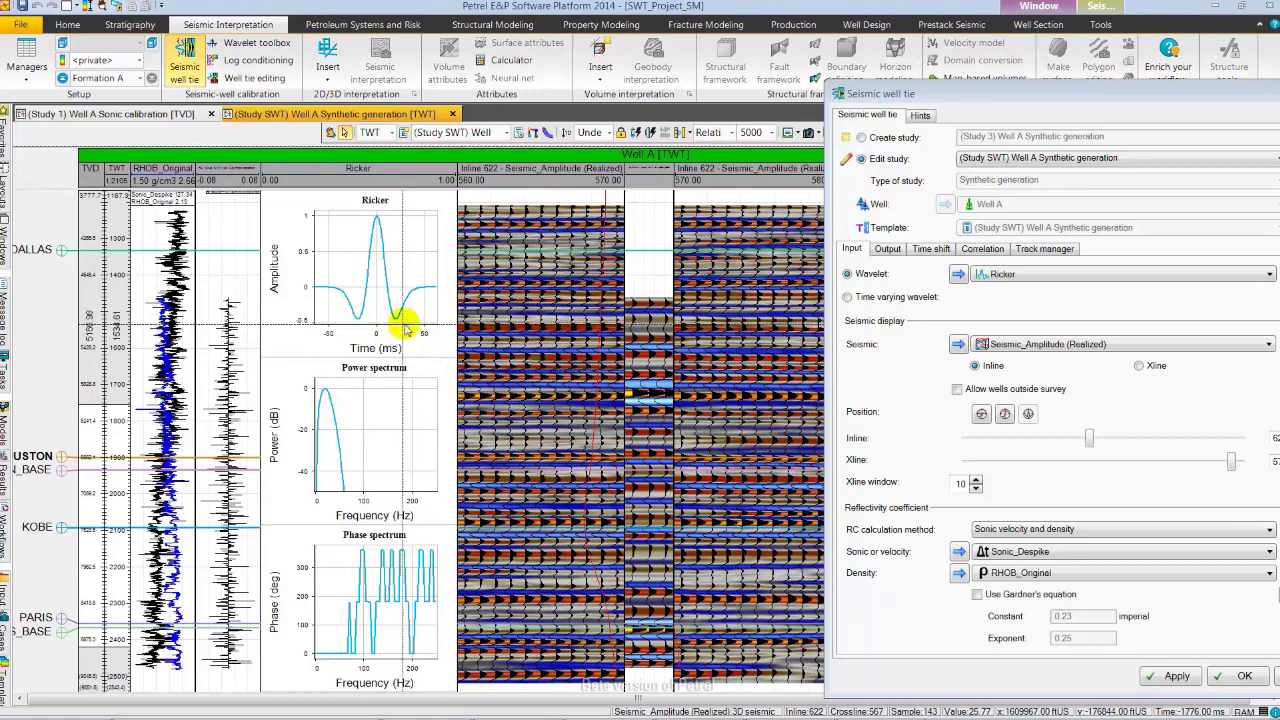
left_click(1010, 294)
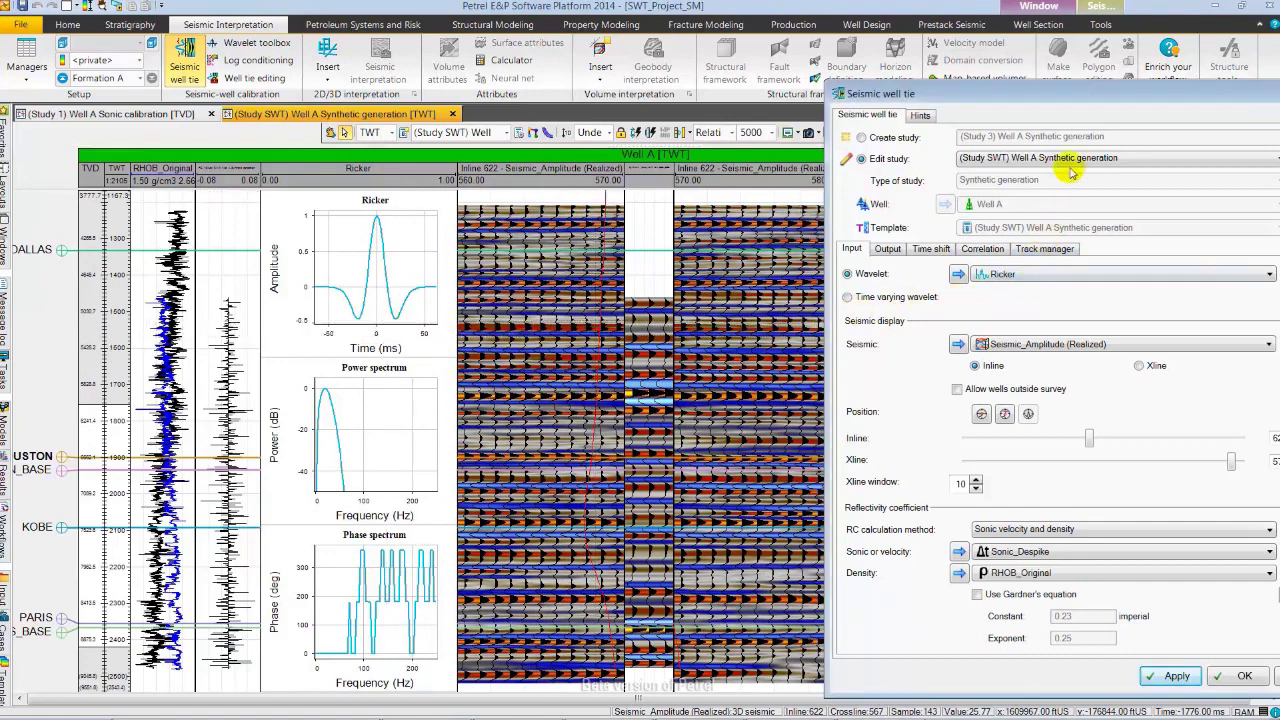
Change the Ricker wavelet's central frequency to 30 Hz in the Wavelet toolbox.
left_click_drag(1100, 95, 1050, 90)
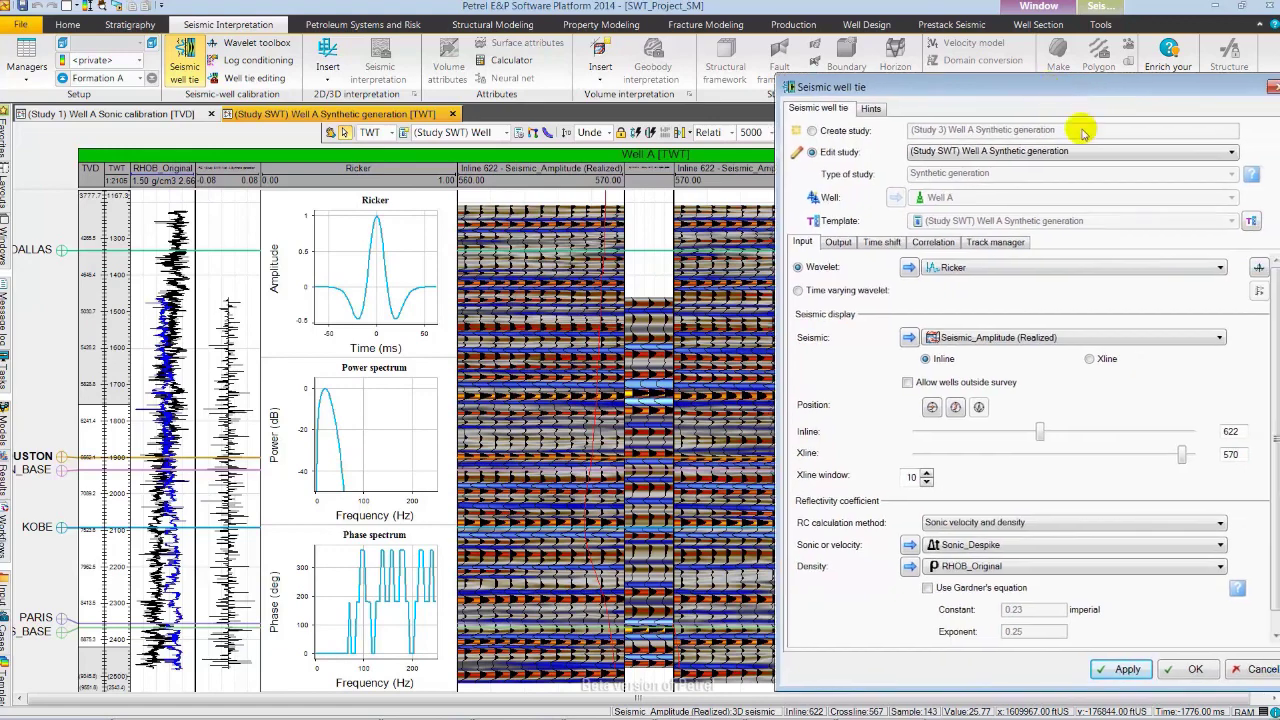
left_click(1259, 268)
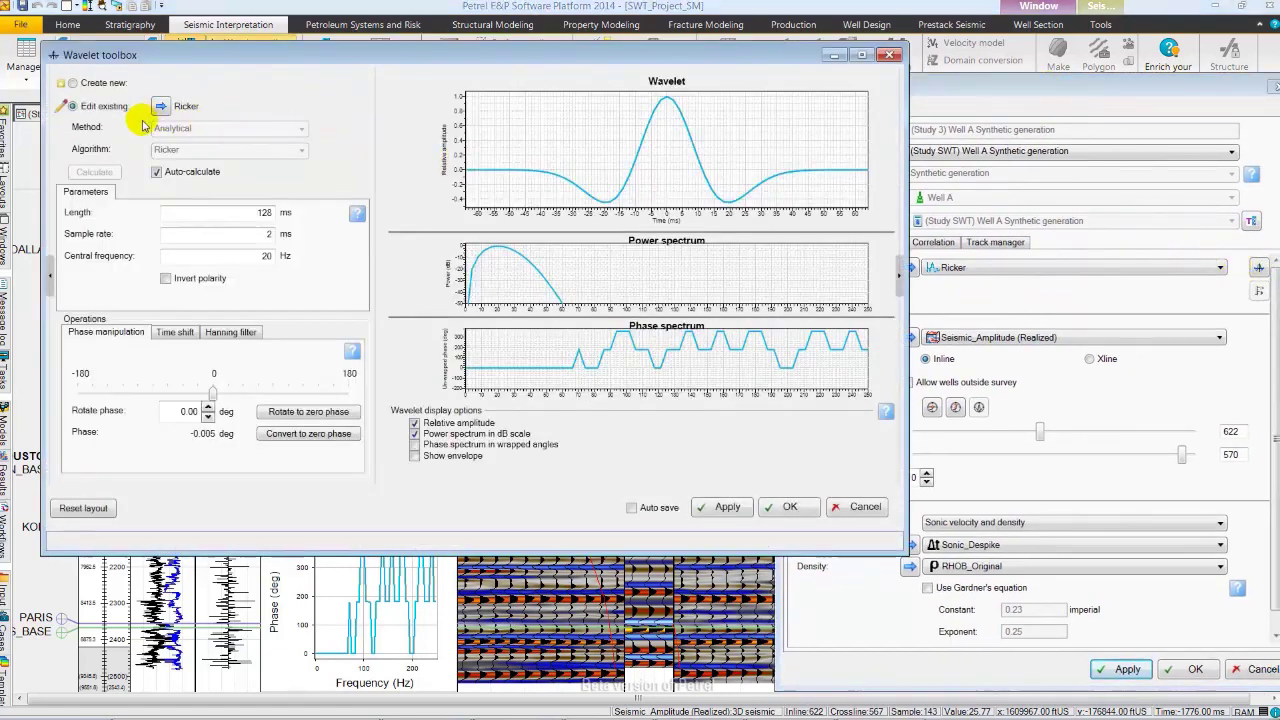
left_click_drag(257, 253, 277, 262)
type("3")
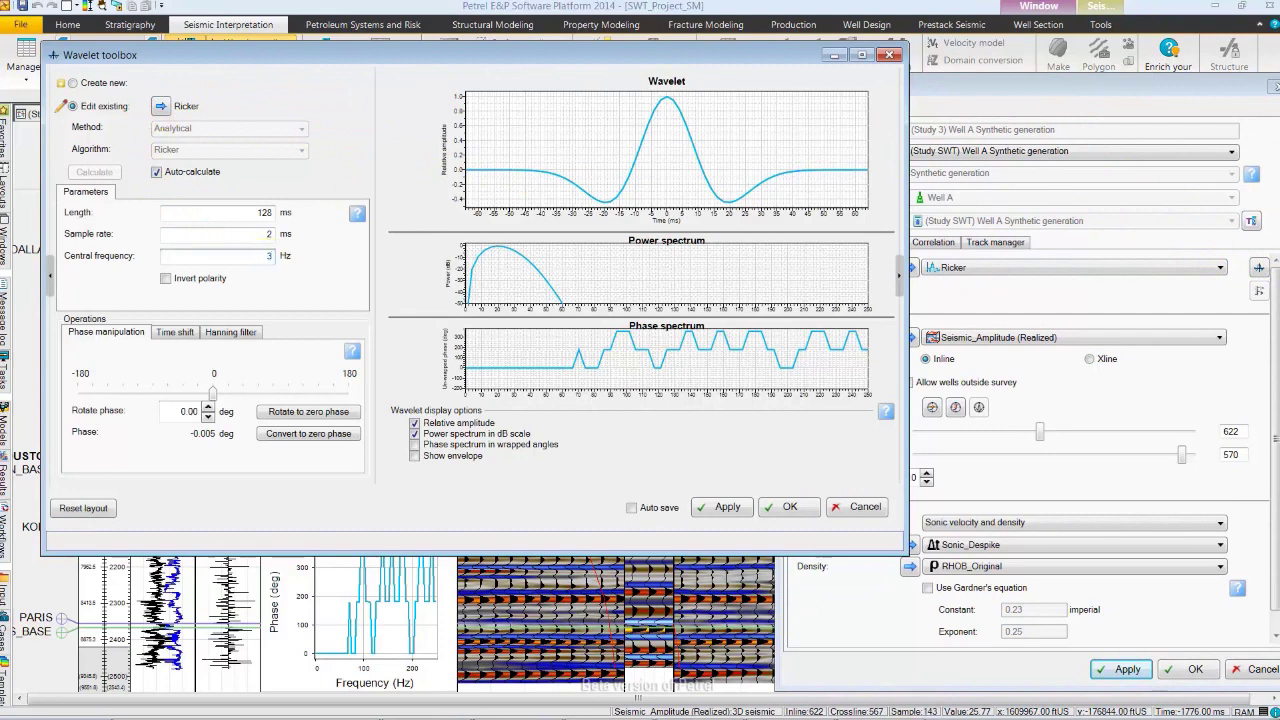
left_click(785, 509)
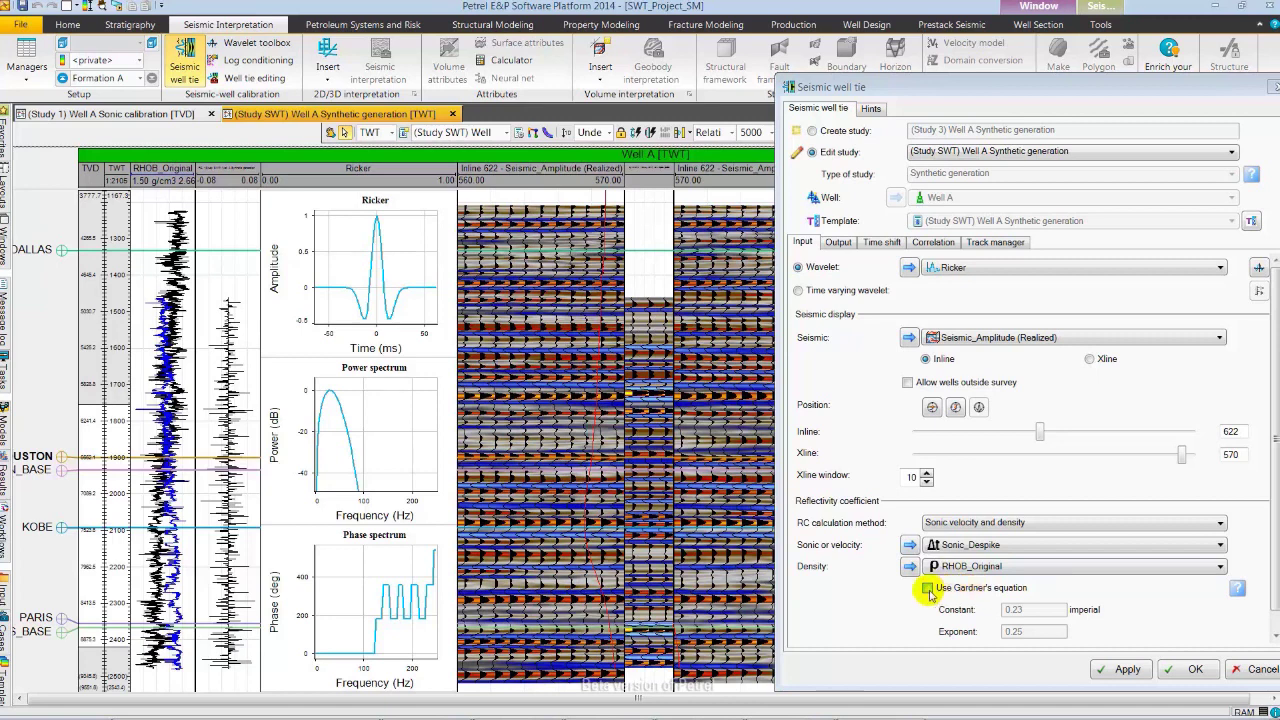
Enable Use Gardner's equation (constant 0.23, exponent 0.25) and move the dialog left.
left_click(928, 589)
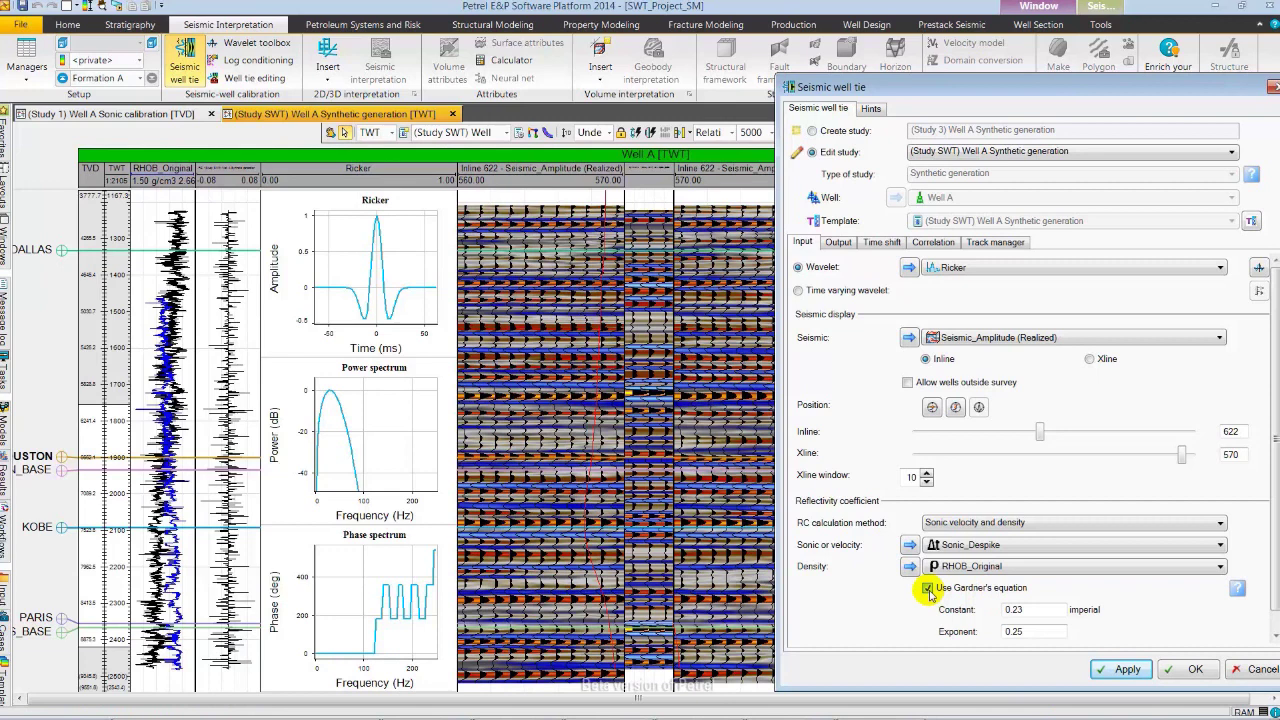
left_click(929, 590)
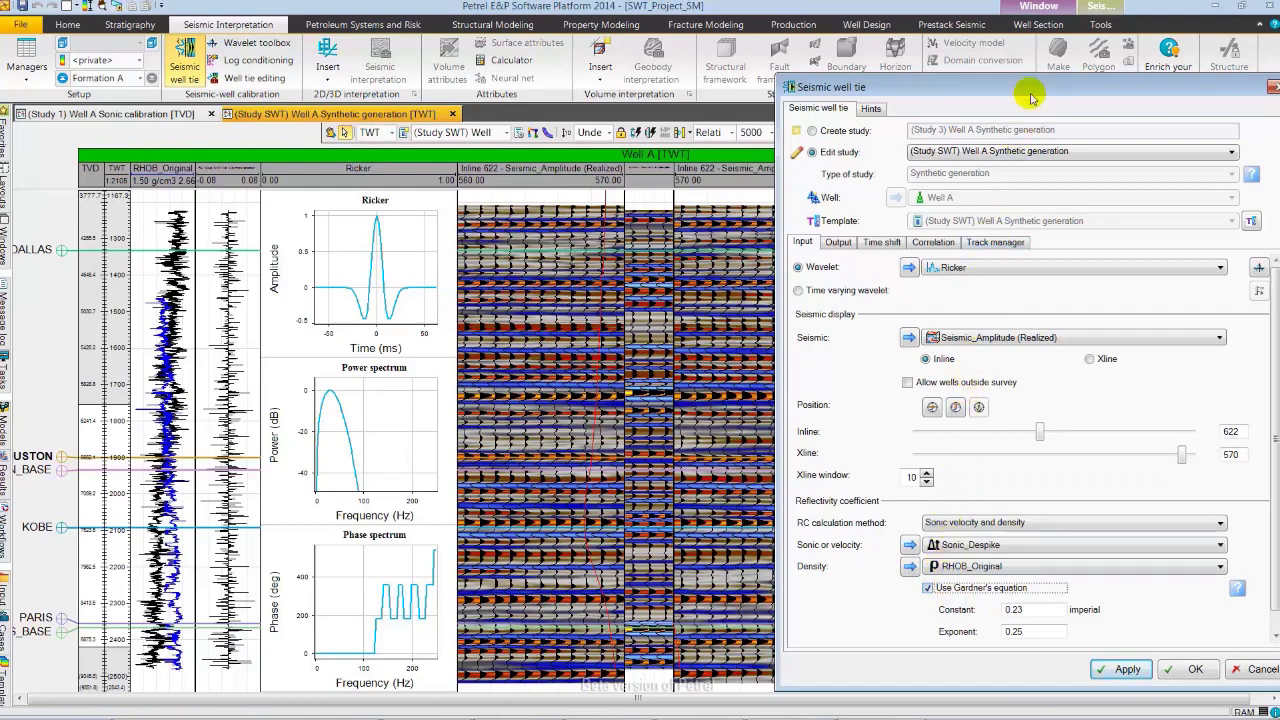
left_click_drag(1035, 95, 258, 98)
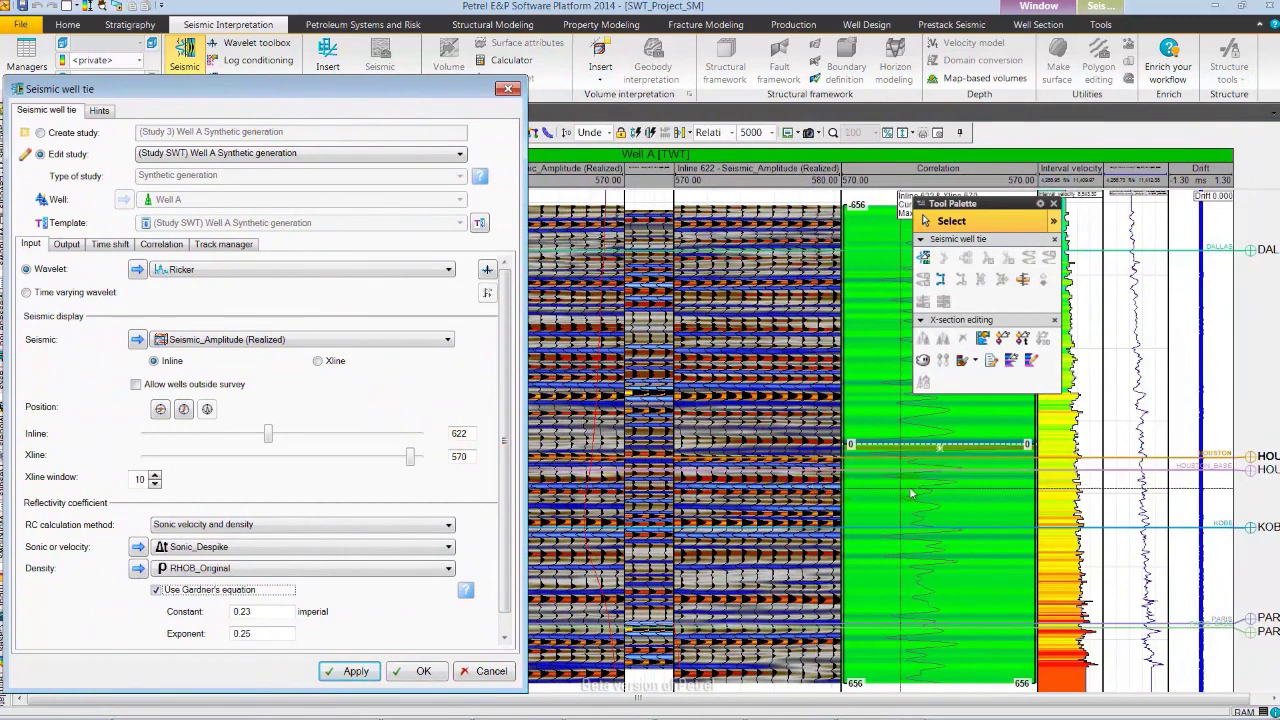
Move the Tool Palette off the correlation track, turn on a 10 ms bulk time shift, and confirm.
left_click(943, 447)
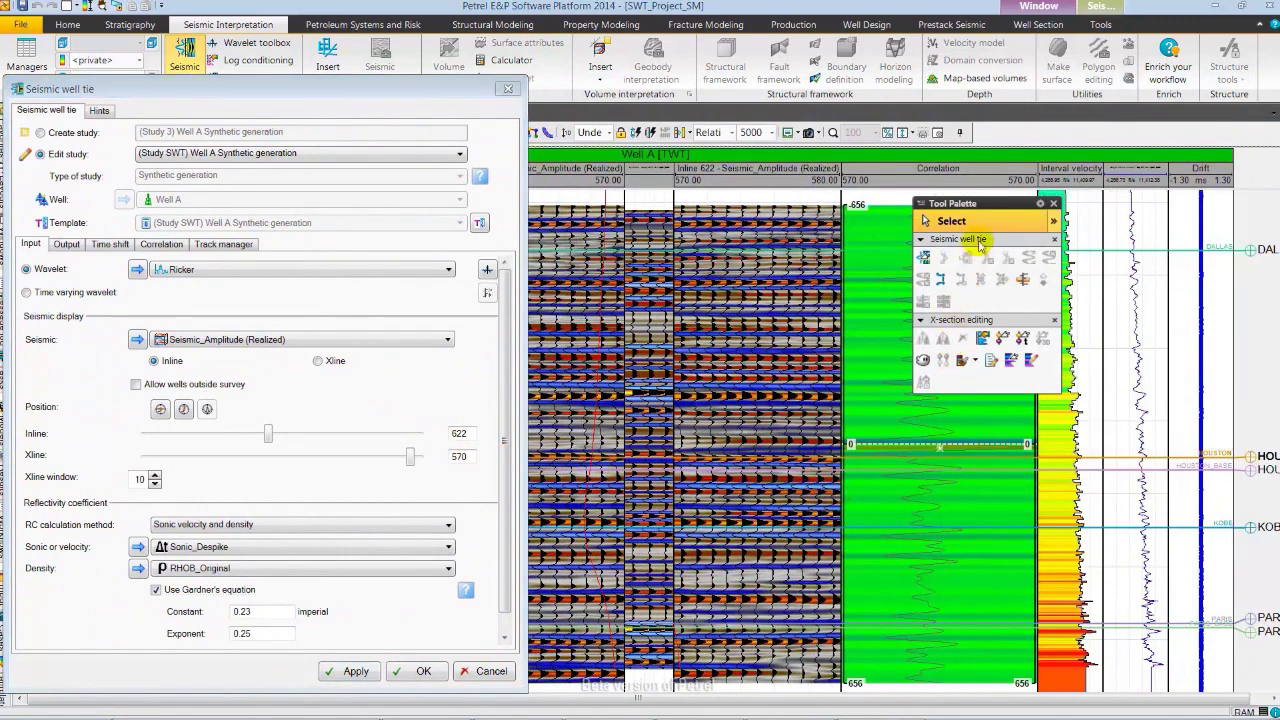
left_click_drag(985, 208, 1128, 228)
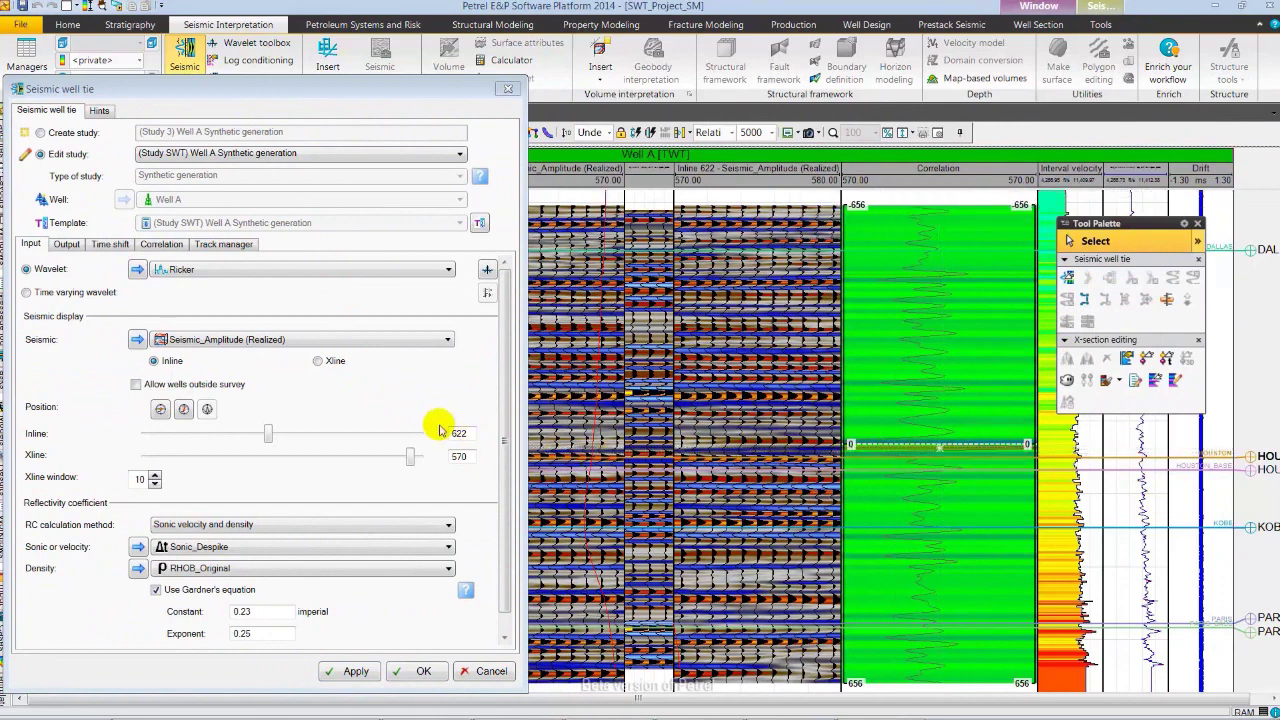
left_click(108, 245)
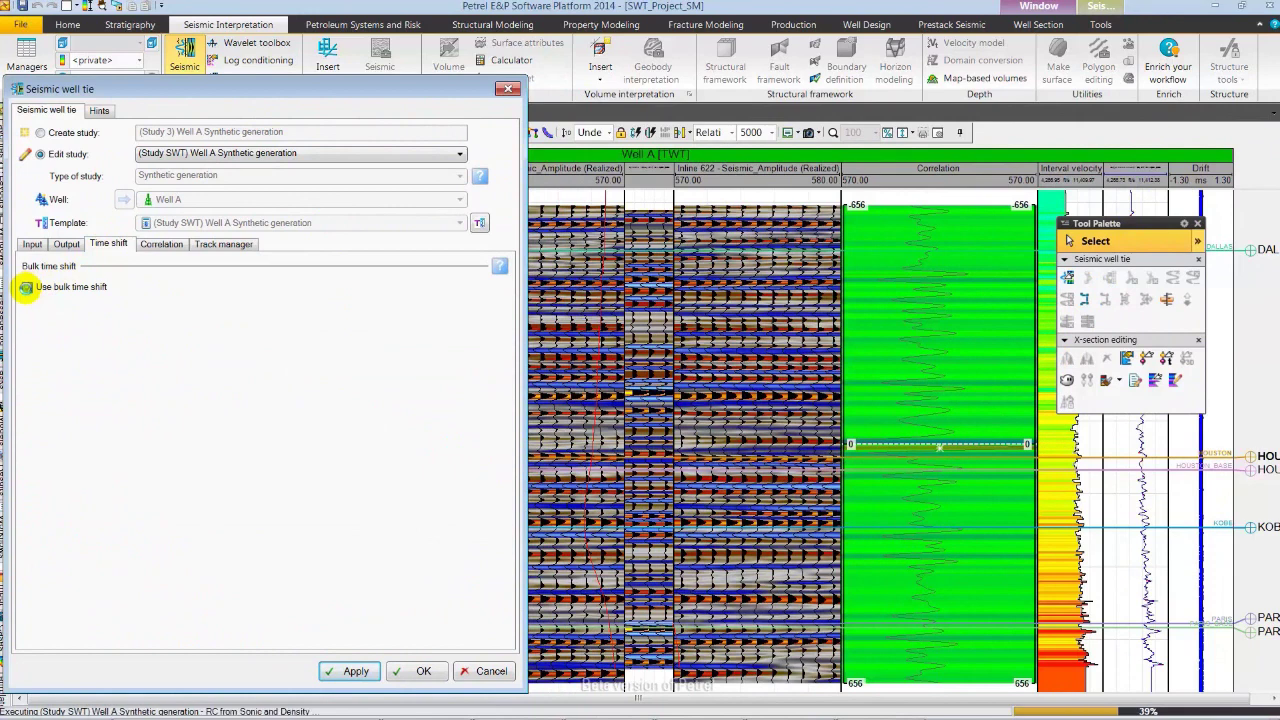
left_click(27, 288)
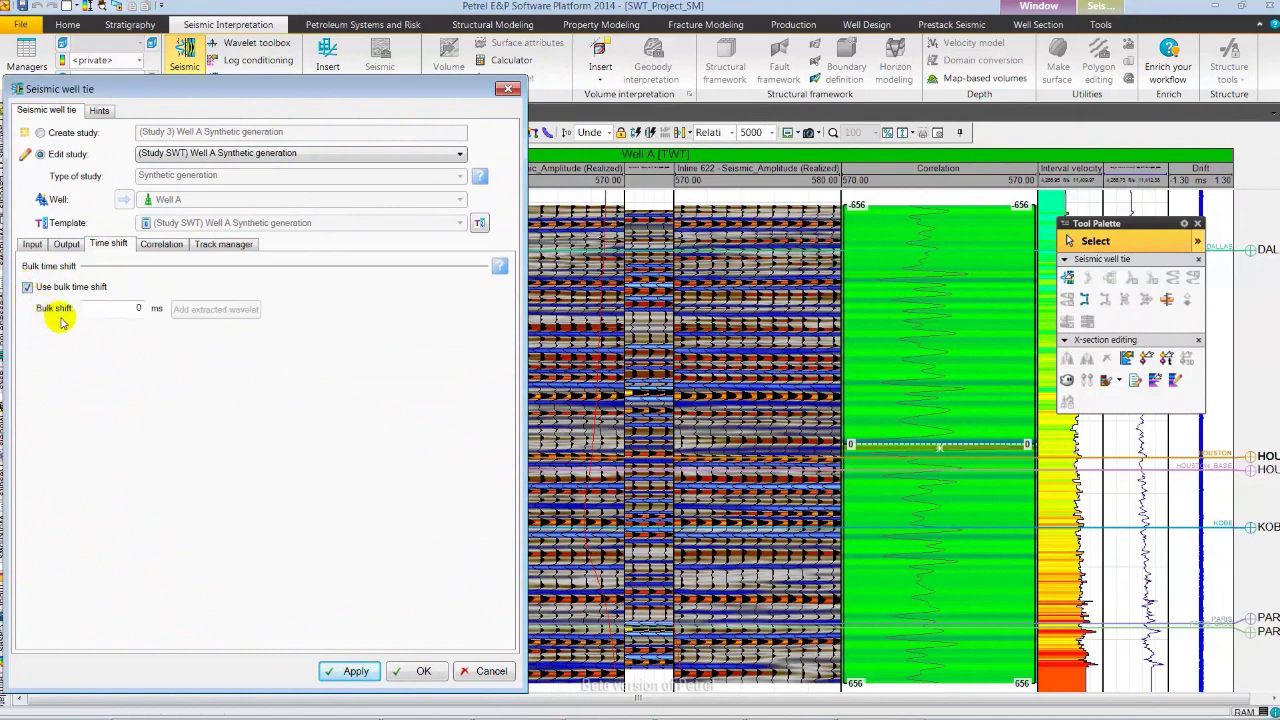
left_click(137, 307)
type("1")
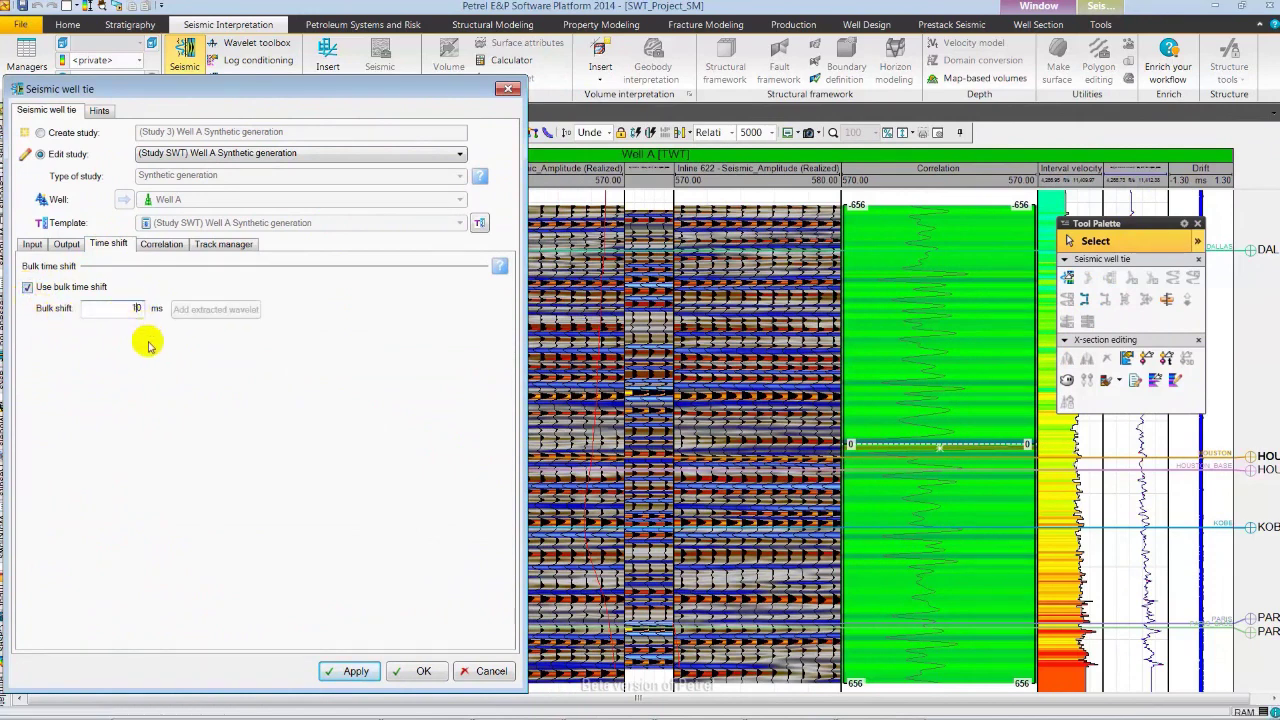
left_click(405, 676)
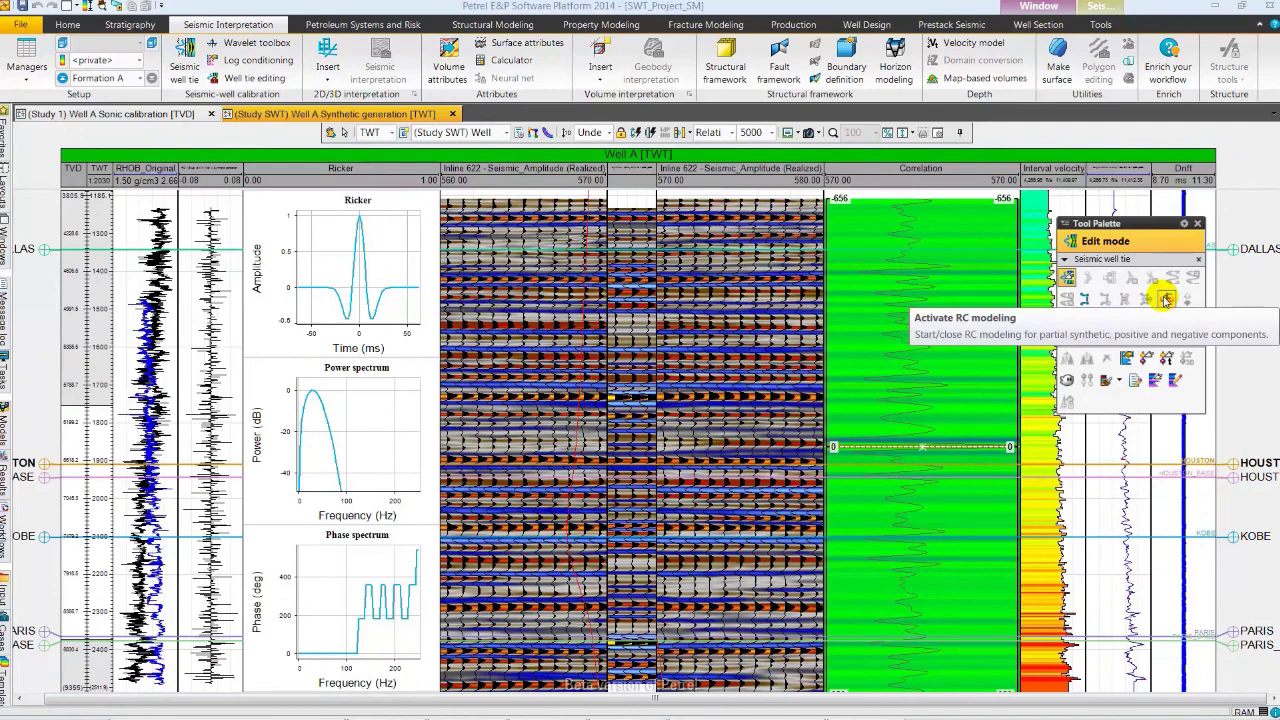
Turn on reflection coefficient modeling and switch to Scale 1D stretch-and-squeeze editing.
left_click(1165, 300)
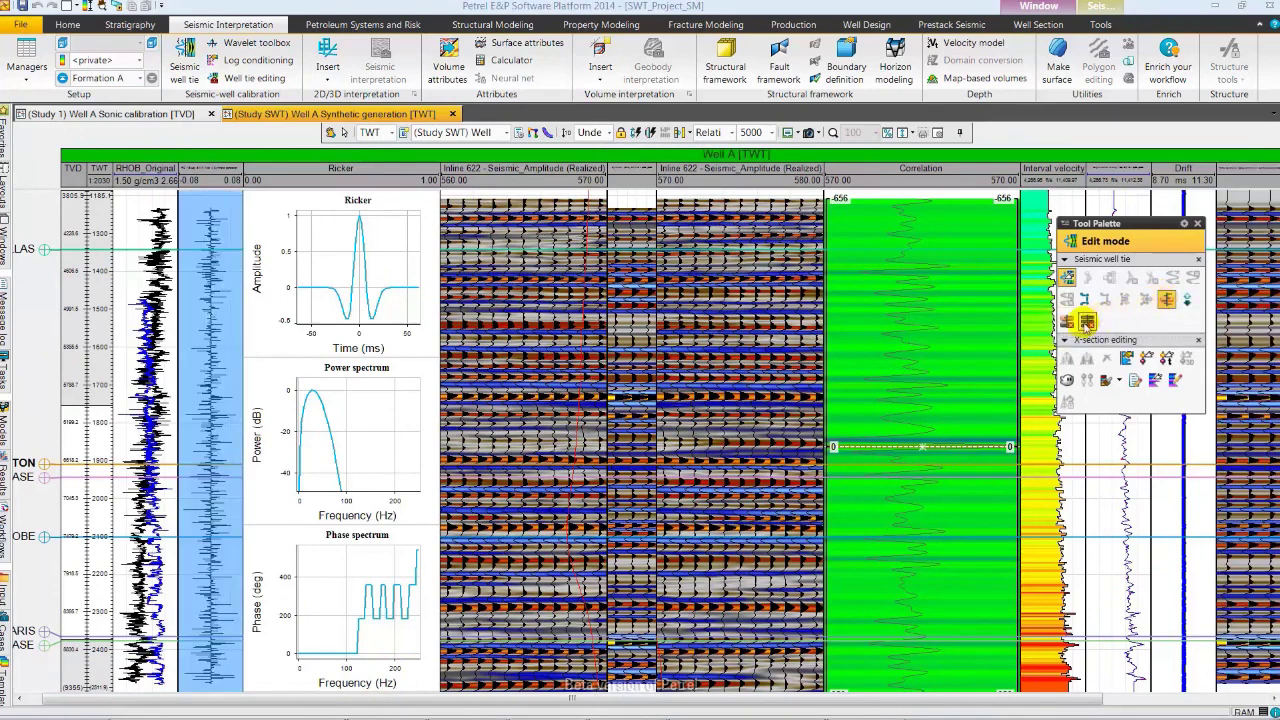
left_click(1087, 322)
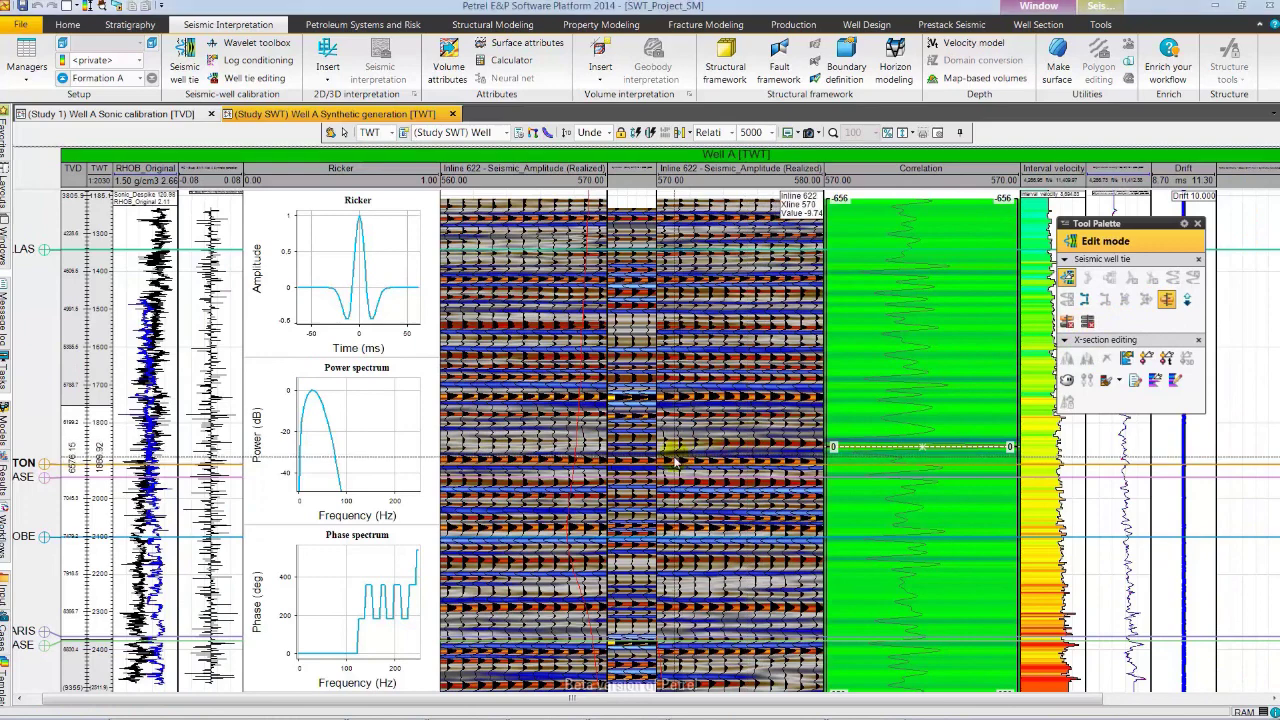
key("s")
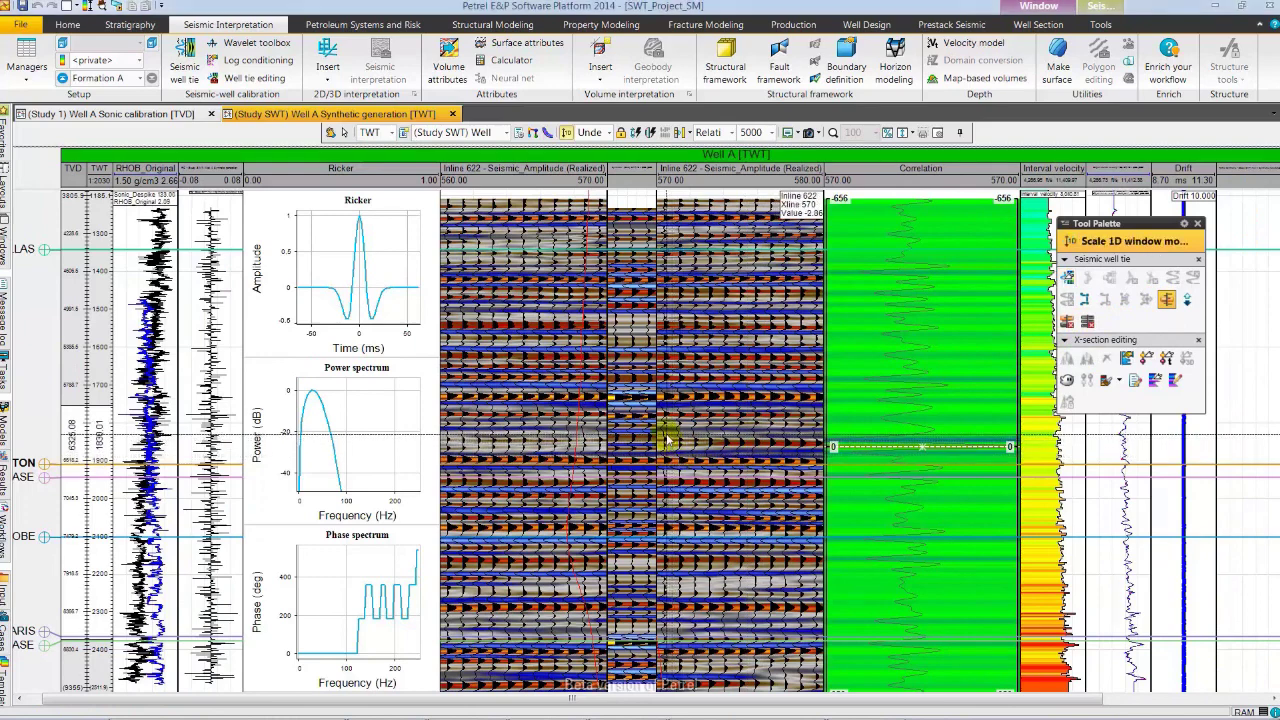
Mark an interval below the TON top, shift TON deeper, then stretch and squeeze the interval upward.
left_click_drag(667, 440, 668, 483)
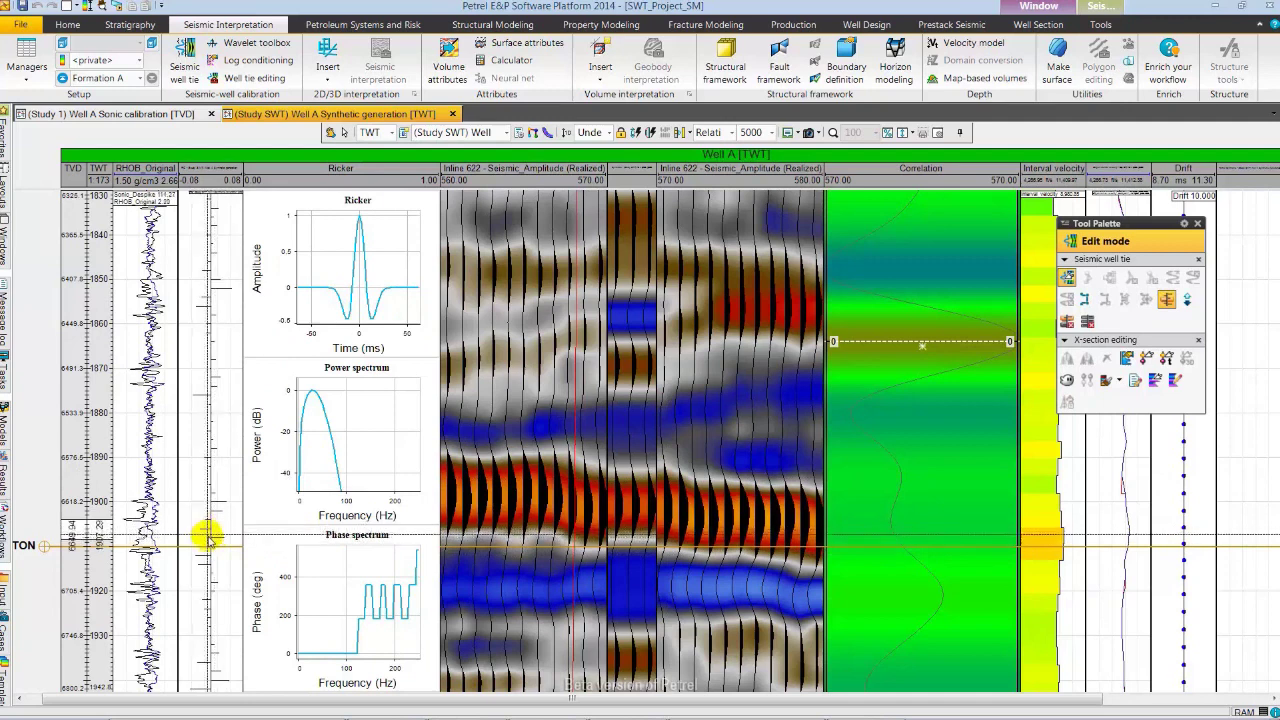
left_click_drag(214, 535, 216, 546)
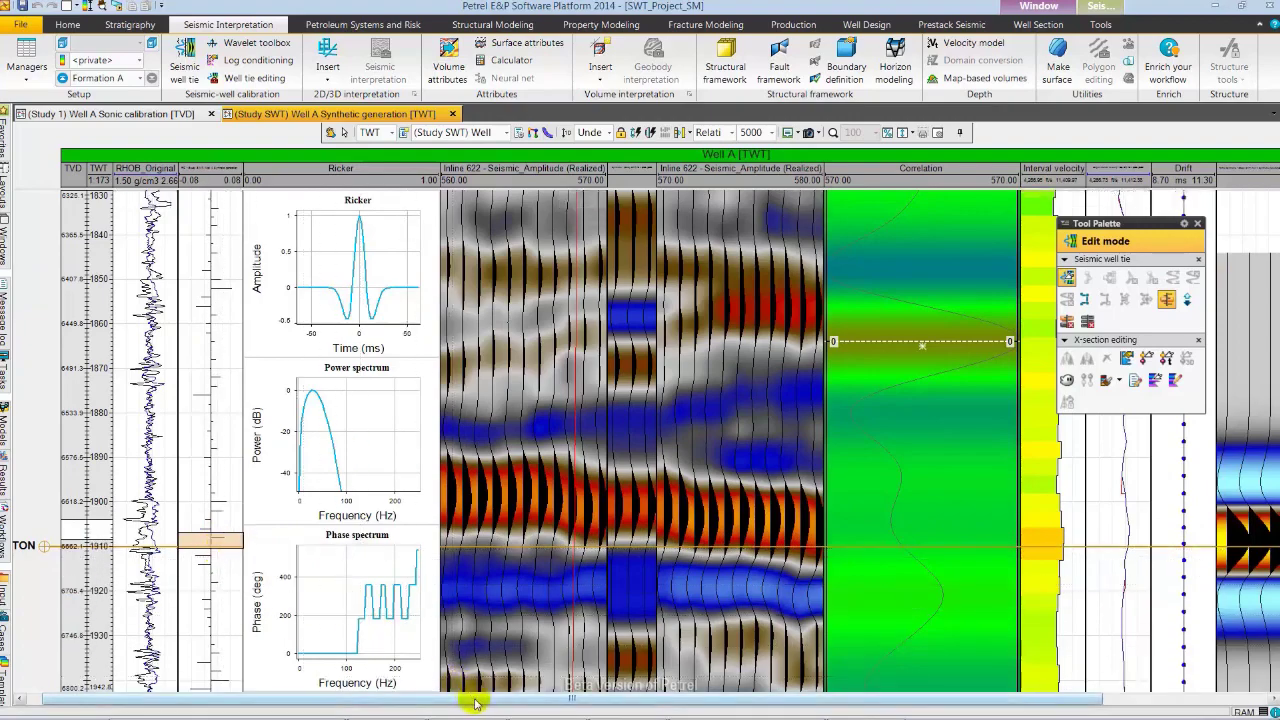
left_click_drag(478, 705, 531, 703)
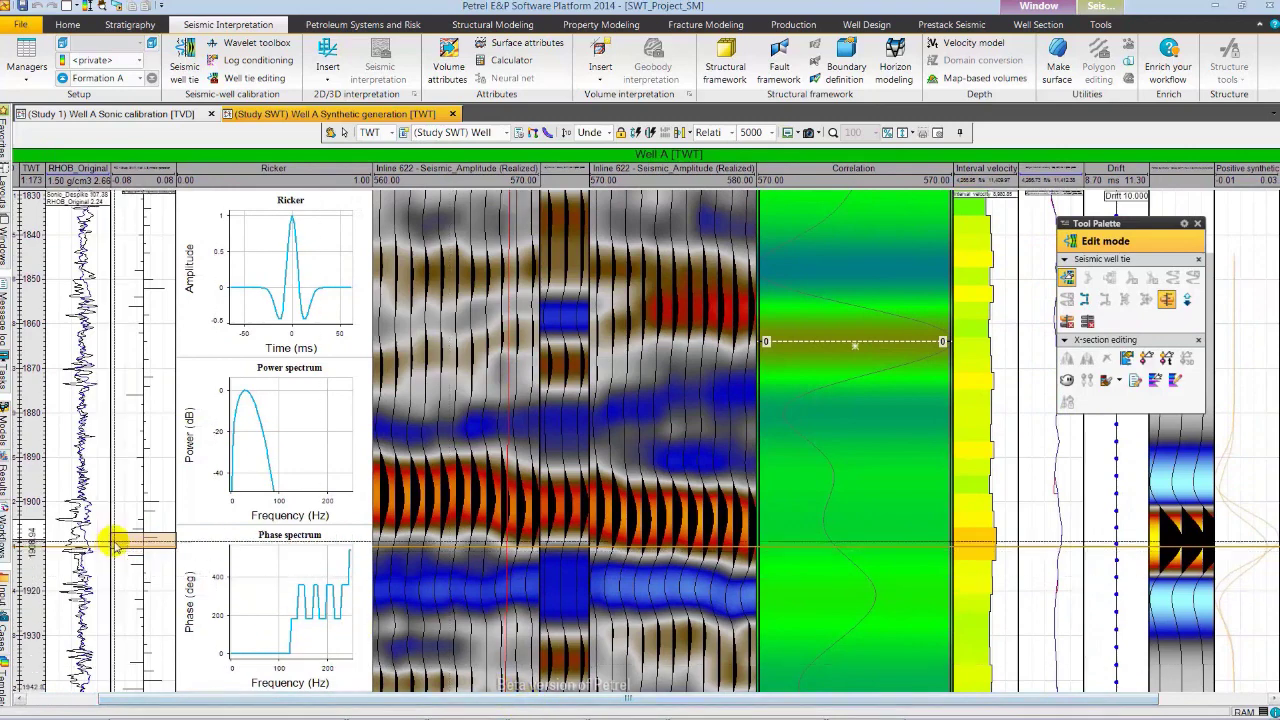
mouse_move(146, 539)
left_mouse_down()
mouse_move(143, 523)
mouse_move(148, 534)
left_mouse_up()
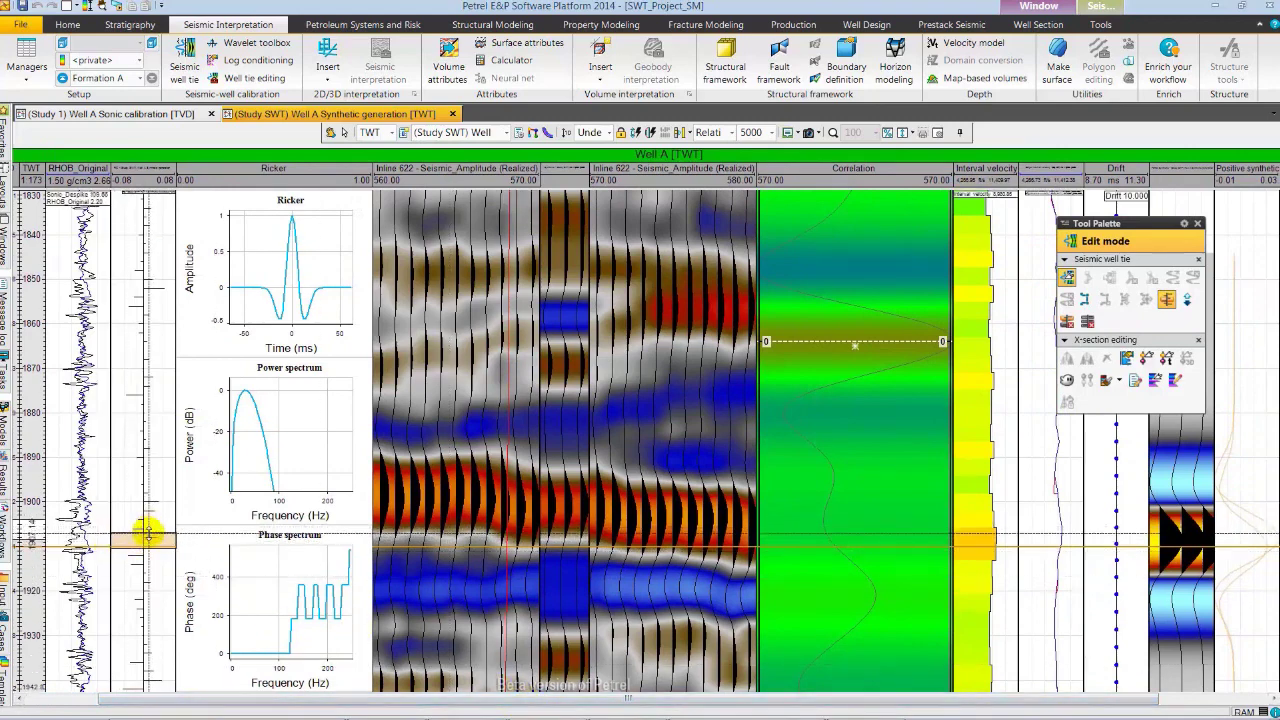
left_click_drag(147, 537, 148, 518)
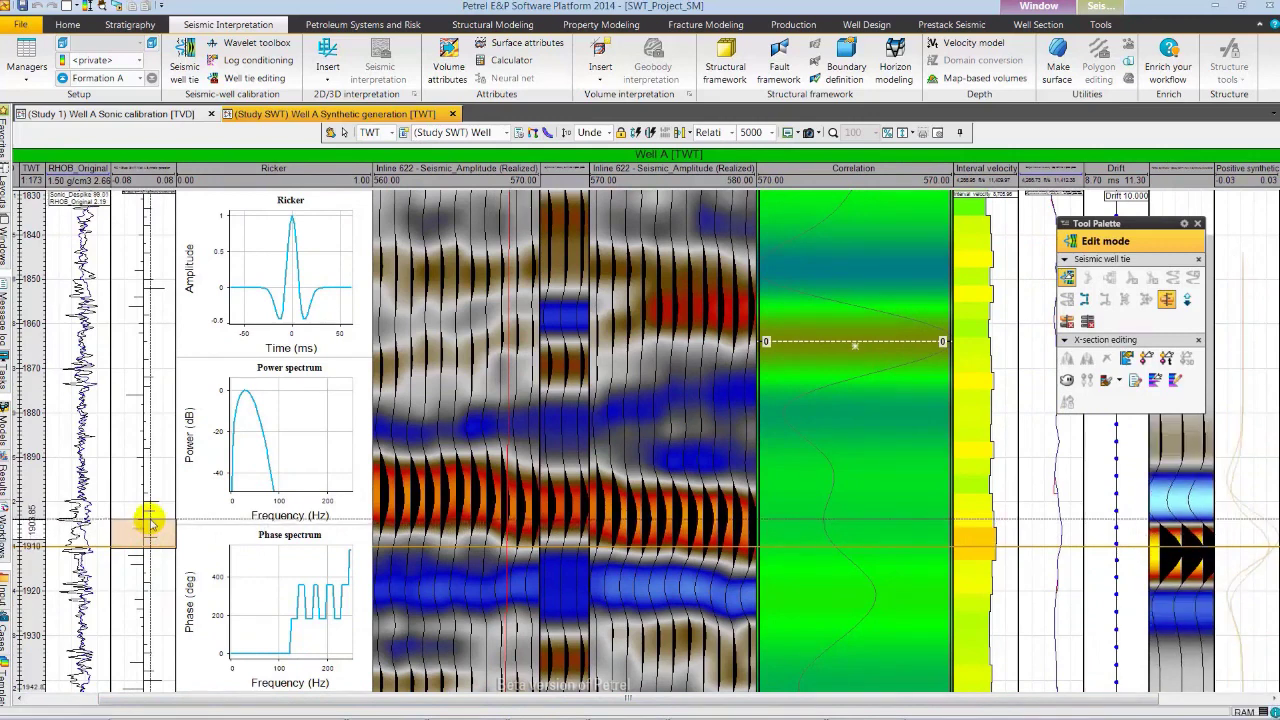
left_click_drag(148, 522, 152, 497)
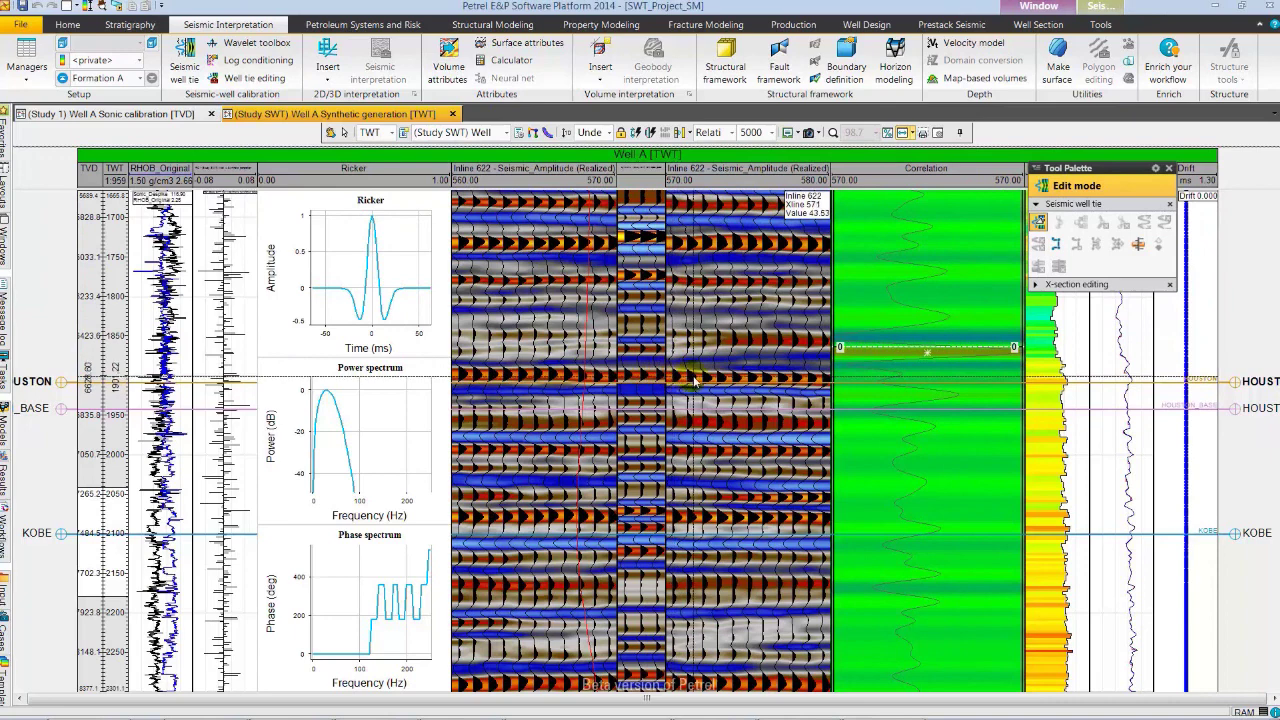
left_click(691, 376)
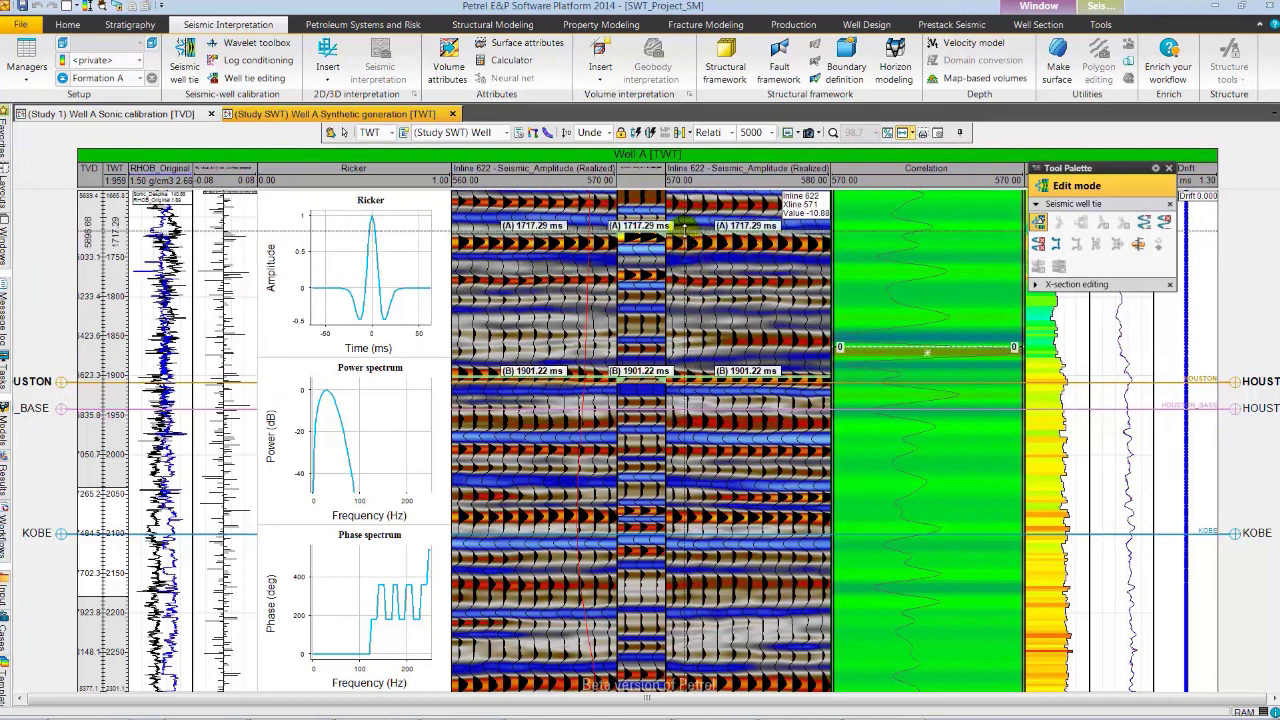
left_click_drag(690, 232, 692, 243)
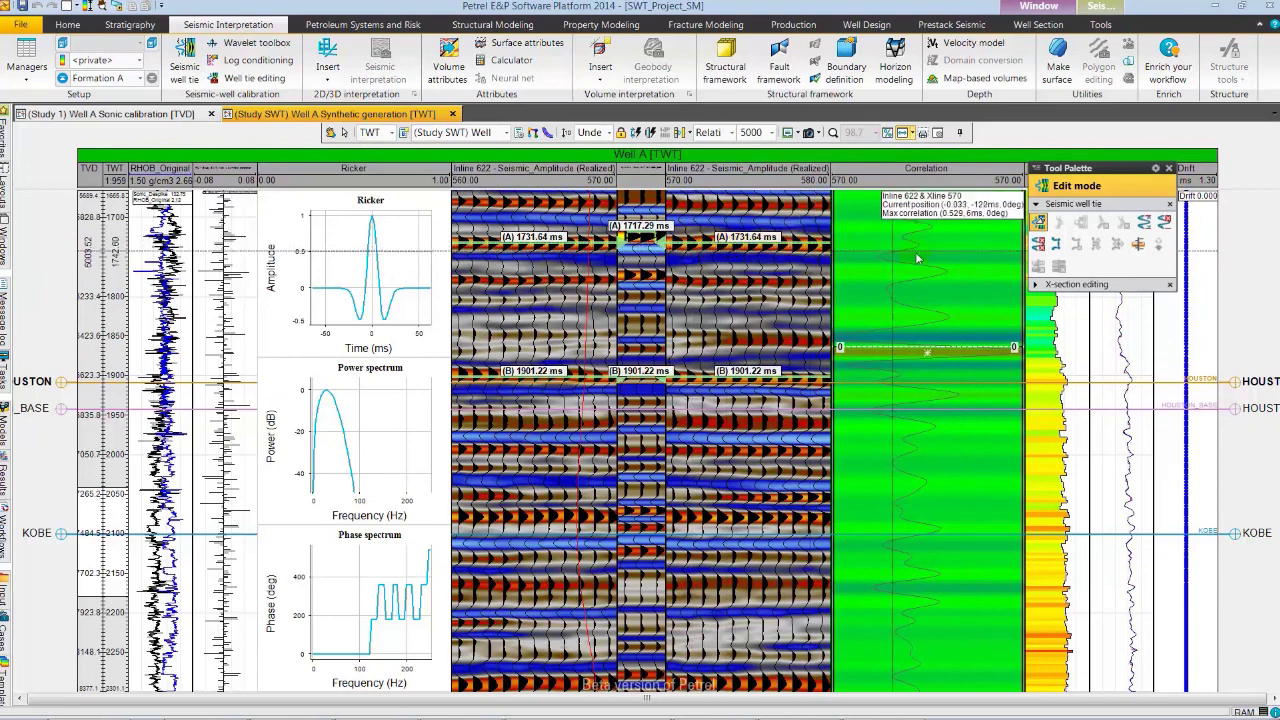
left_click(1150, 226)
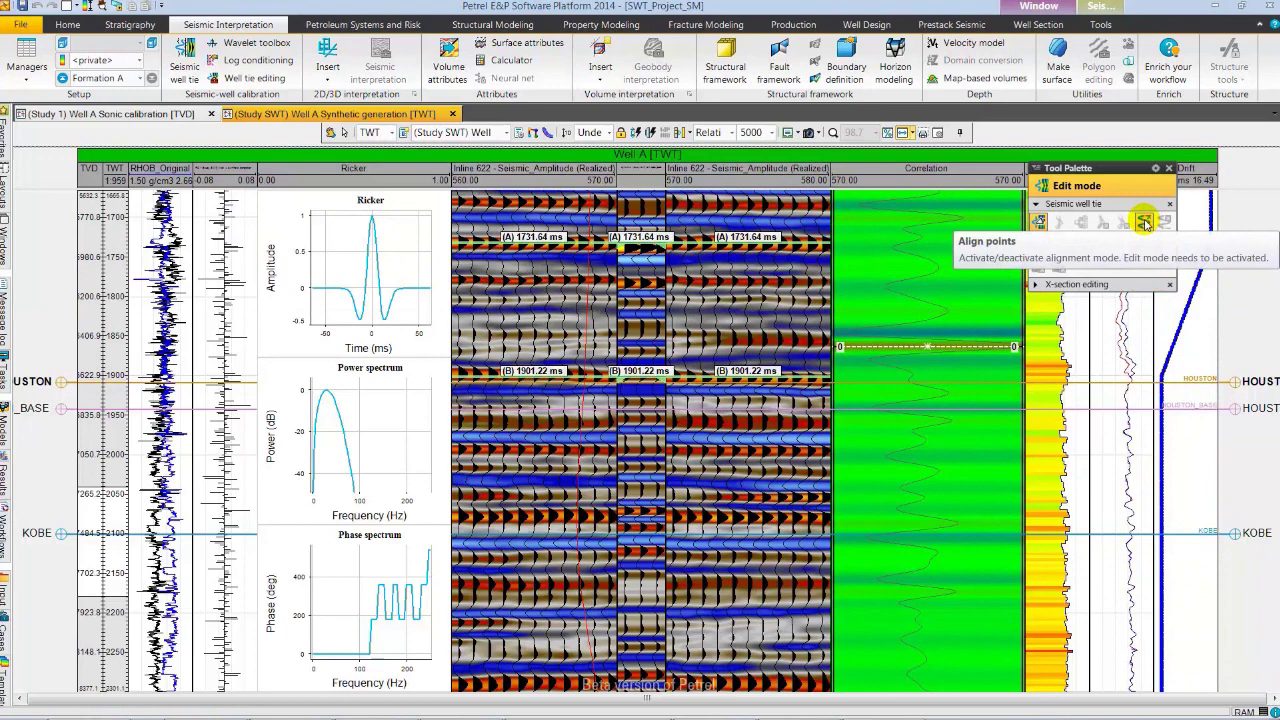
left_click(1145, 222)
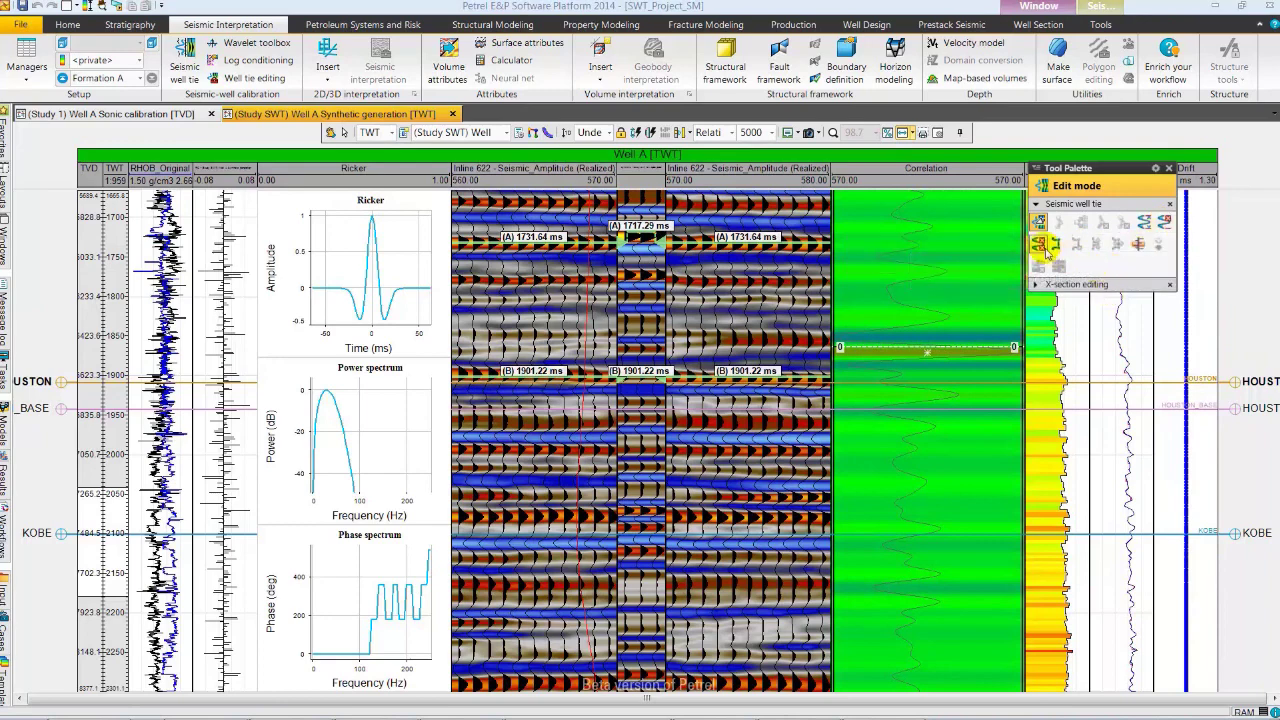
left_click(1041, 246)
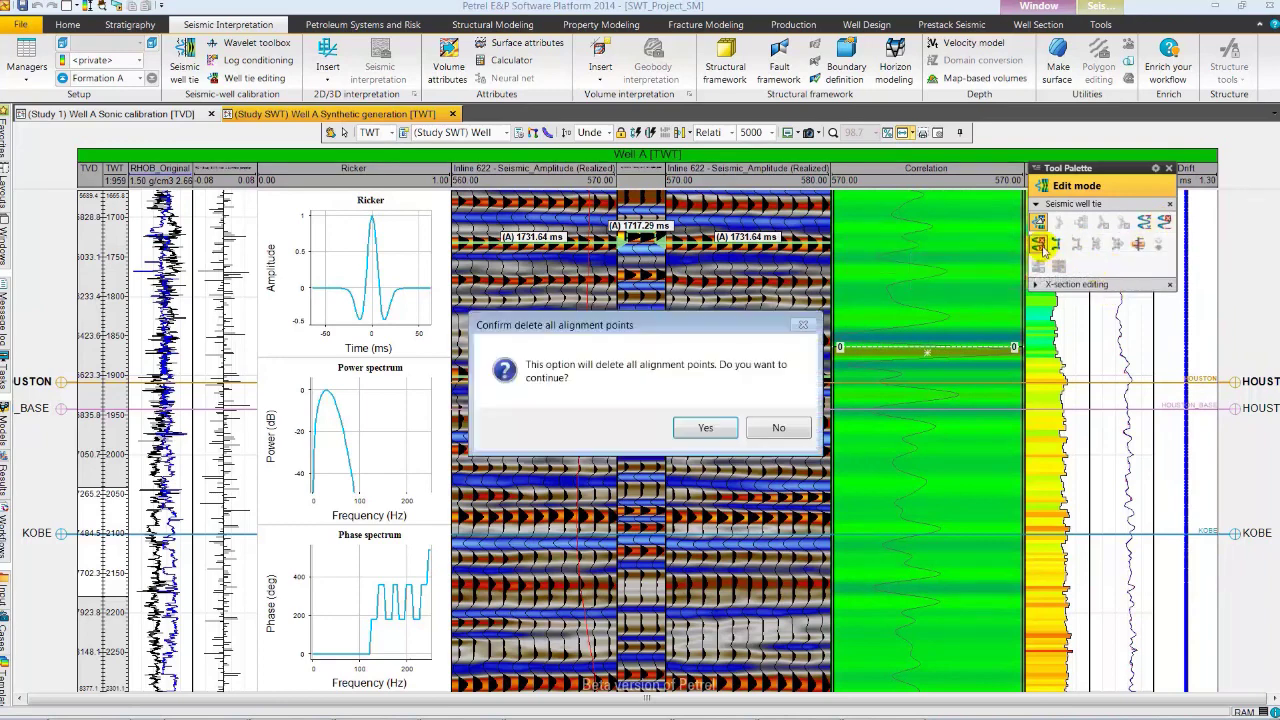
left_click(704, 428)
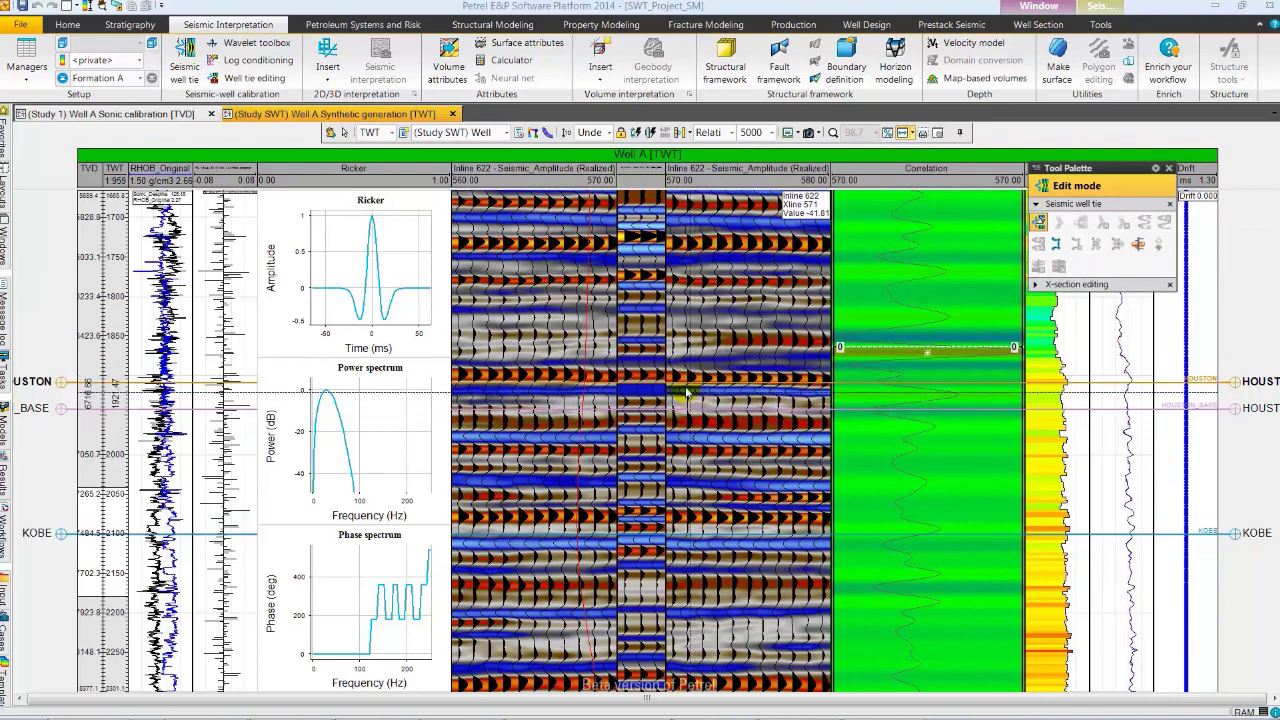
Pick Deterministic Wavelet in the seismic well tie settings and regenerate the synthetic.
left_click(182, 62)
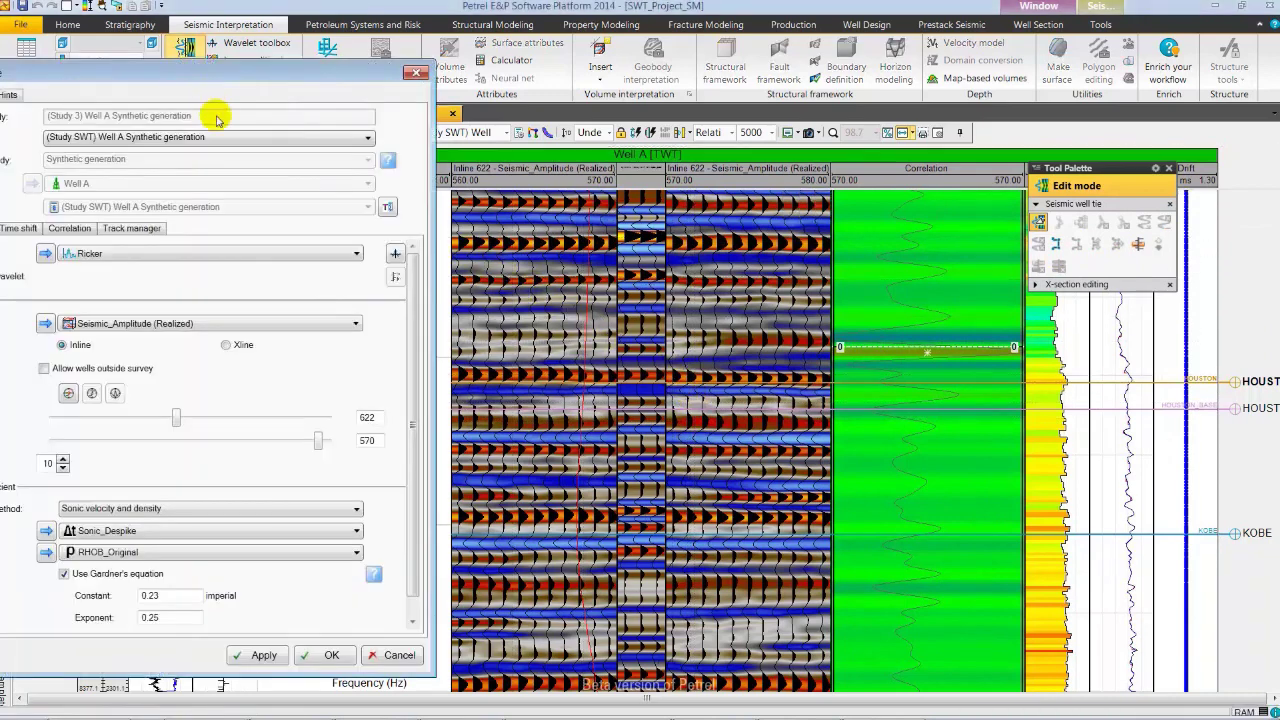
left_click(355, 256)
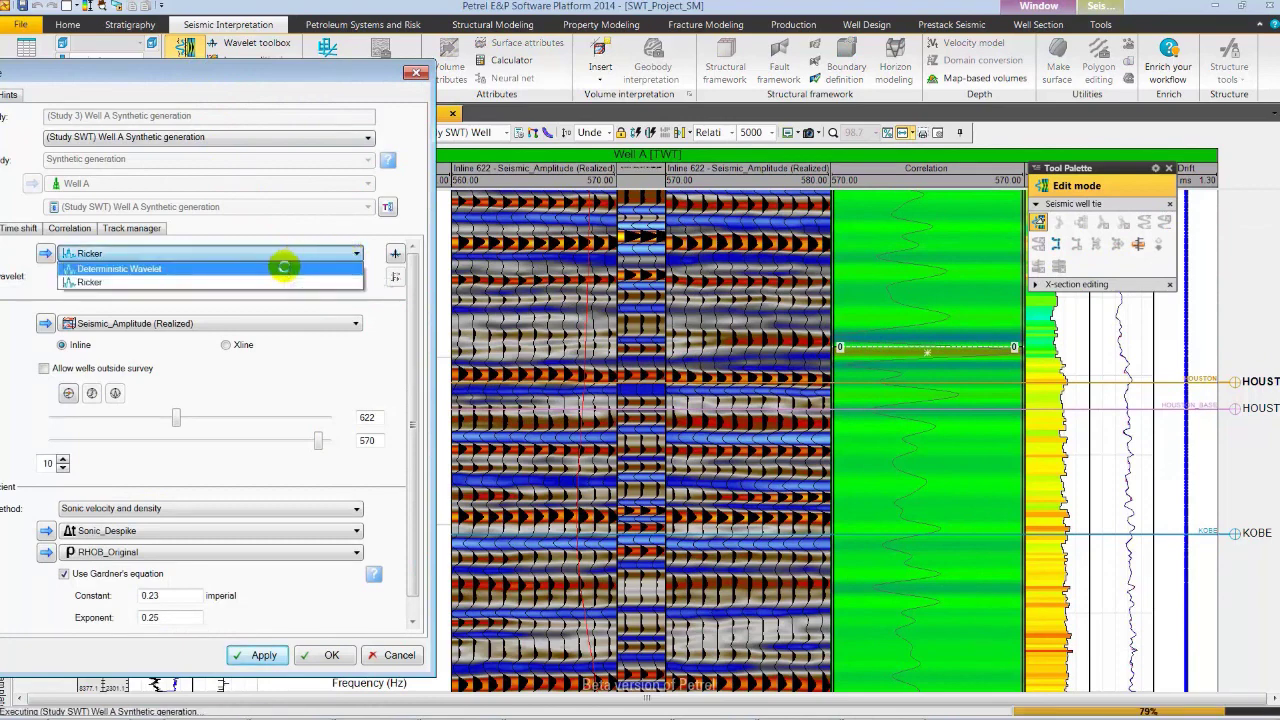
left_click(285, 270)
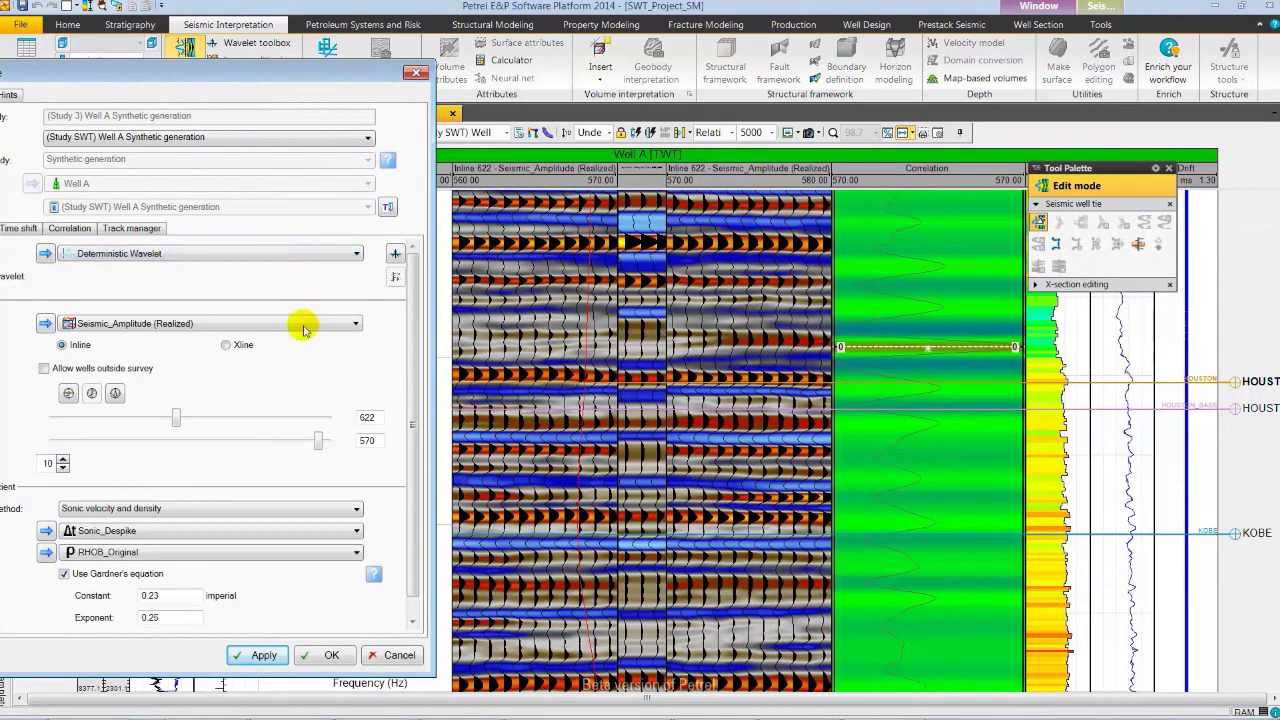
left_click(333, 655)
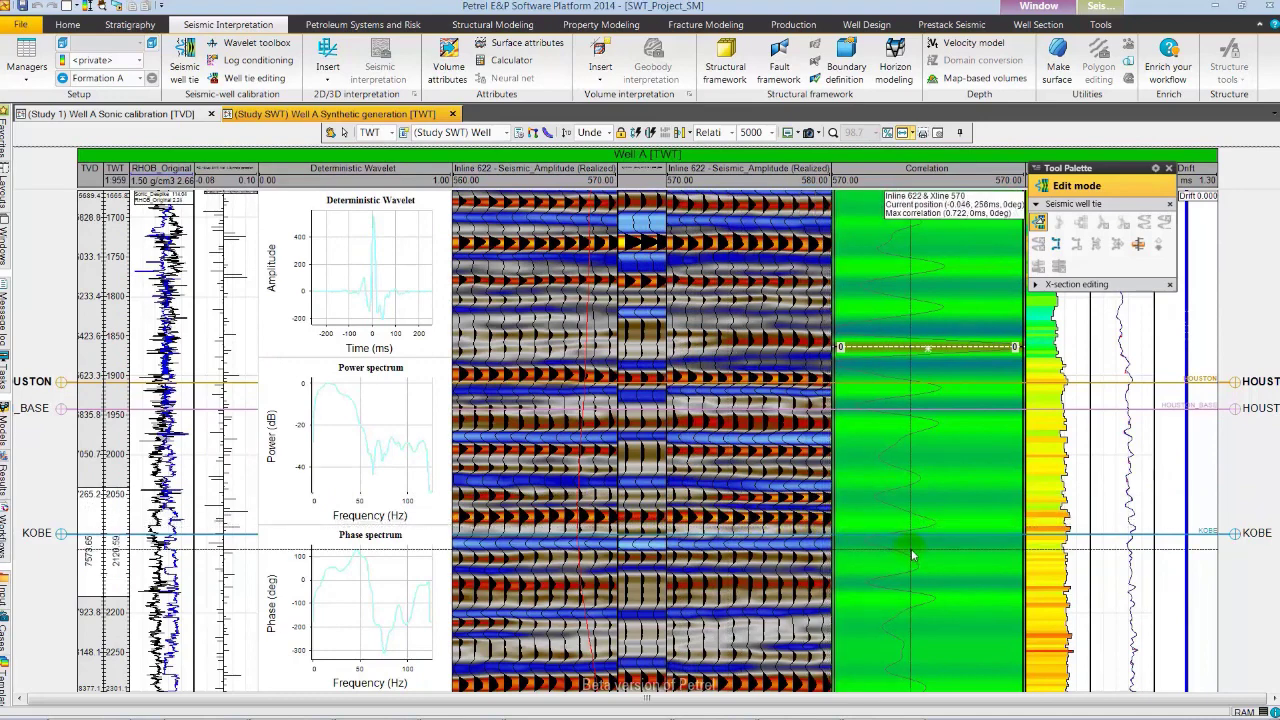
Adjust the section layout, close the Tool Palette, and bring up the Favorites list.
left_click(1130, 682)
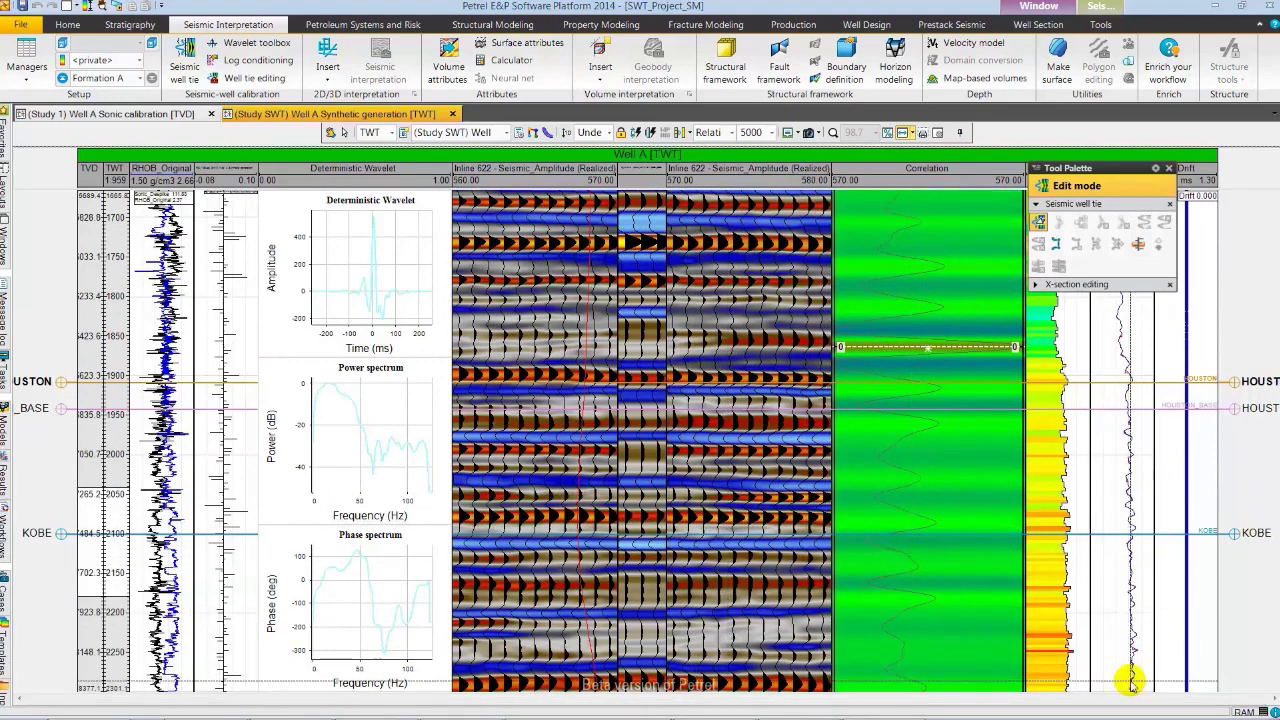
left_click_drag(1130, 682, 1130, 310)
left_click(1169, 168)
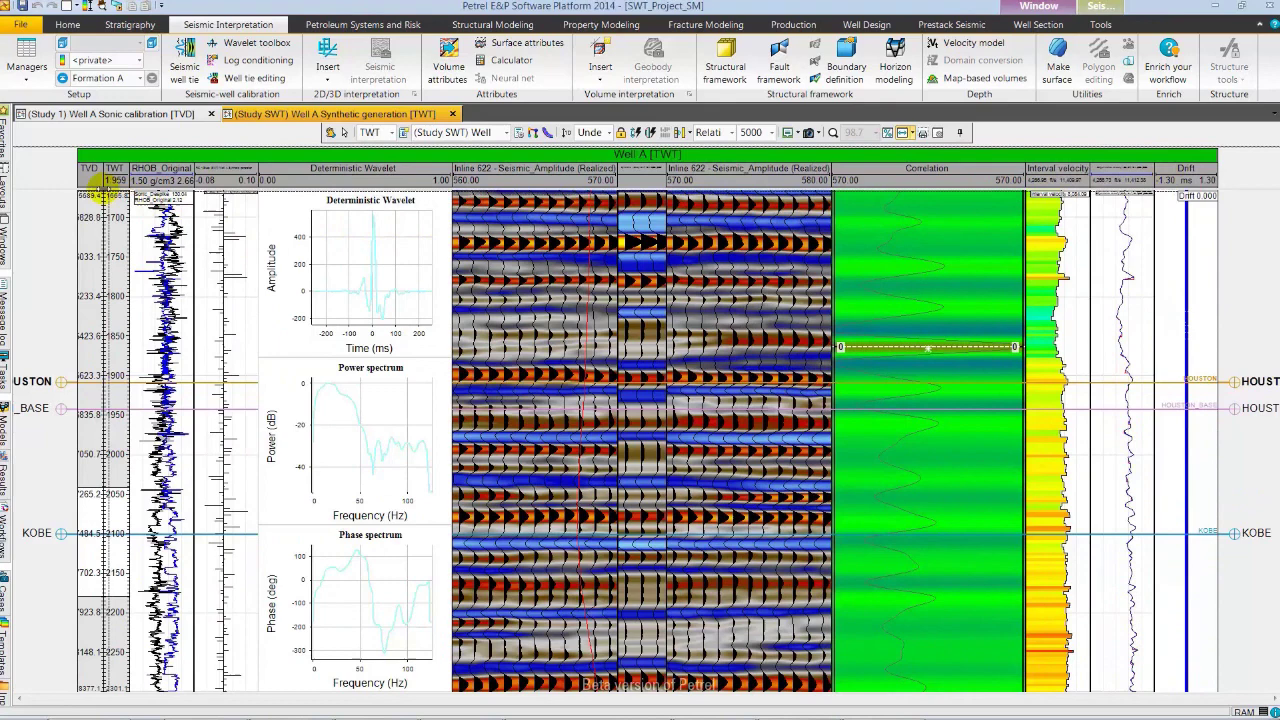
left_click(5, 138)
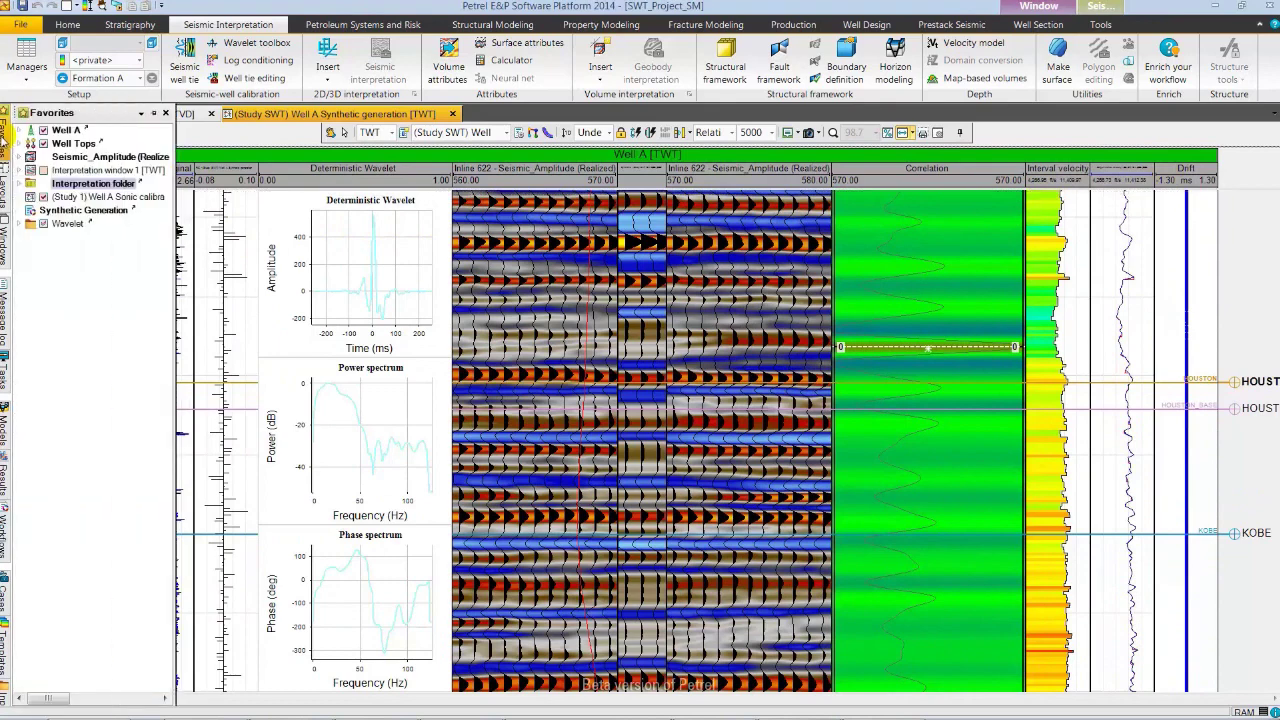
Open Interpretation window 1 with the Interpretation folder shown, and display the searched Well A Synthetic log.
double_click(43, 171)
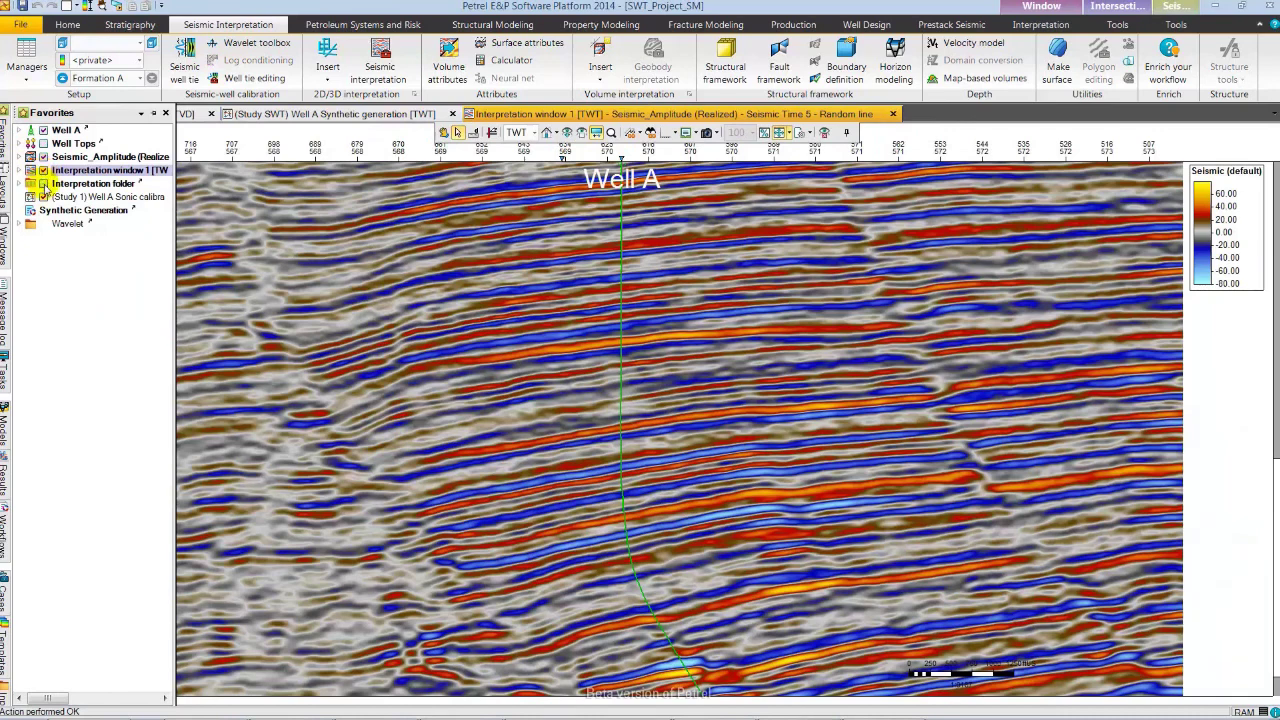
left_click(43, 185)
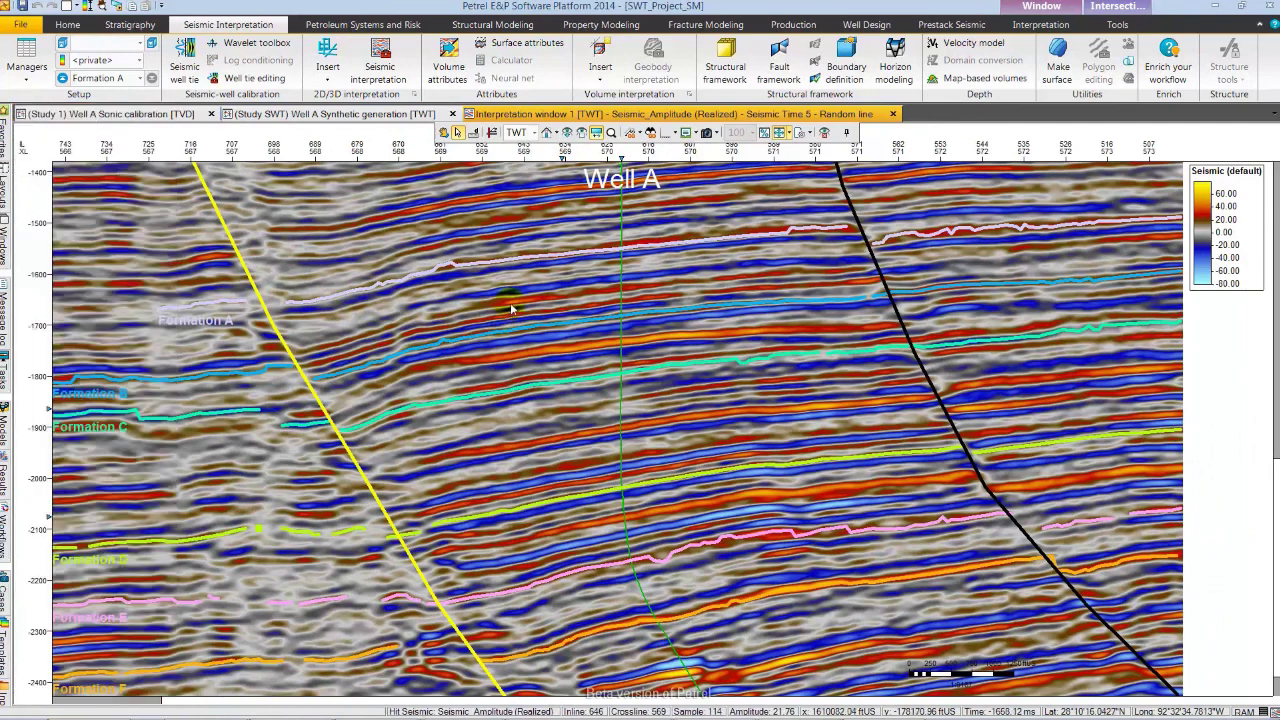
key("ctrl+f")
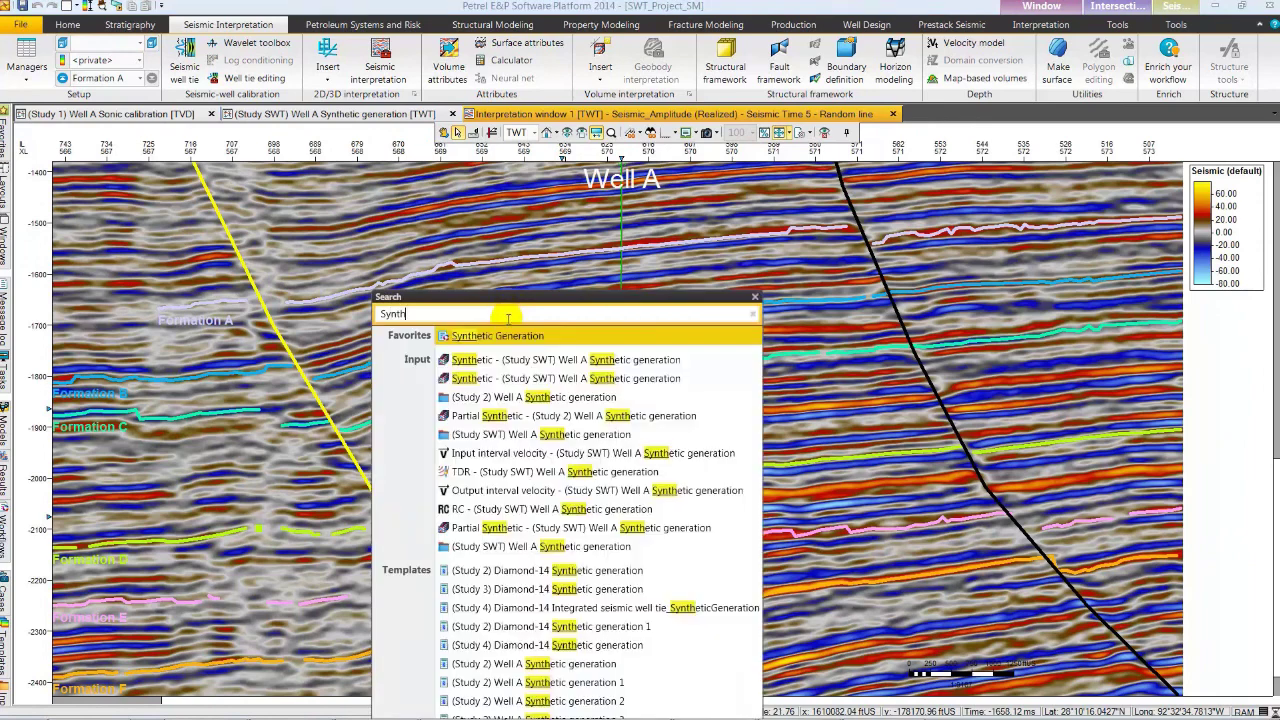
left_click(505, 386)
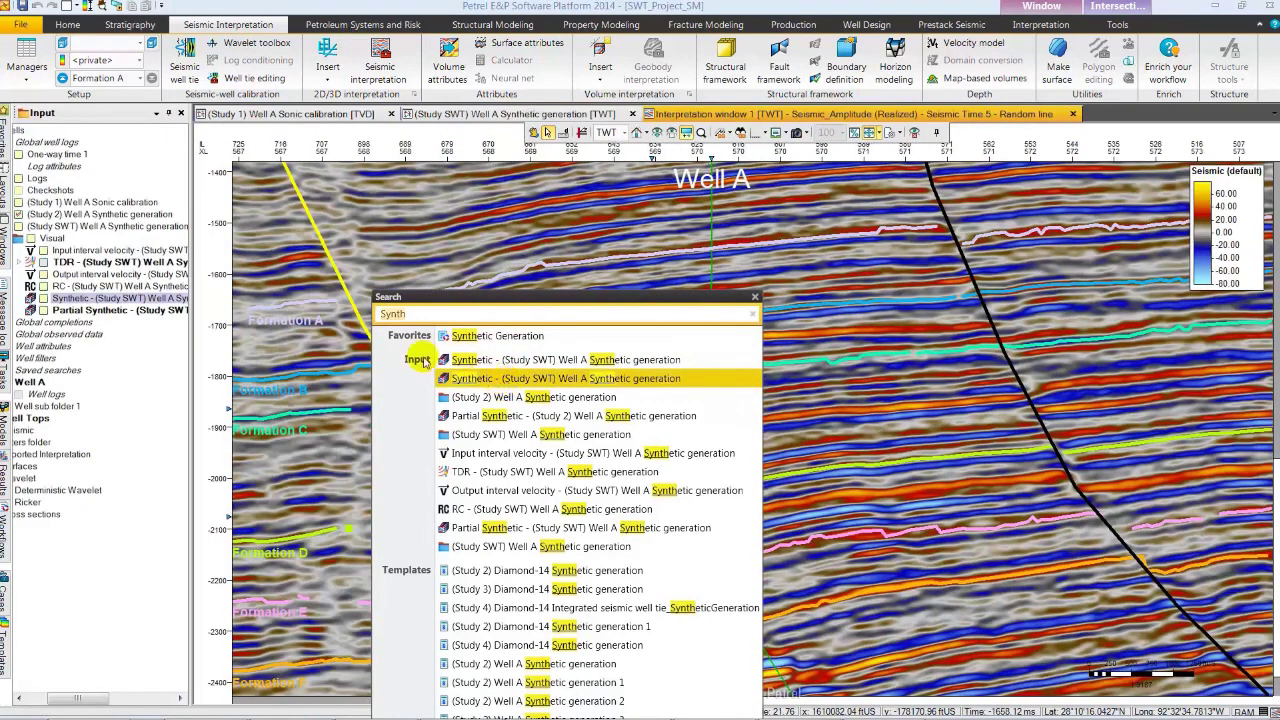
left_click(43, 298)
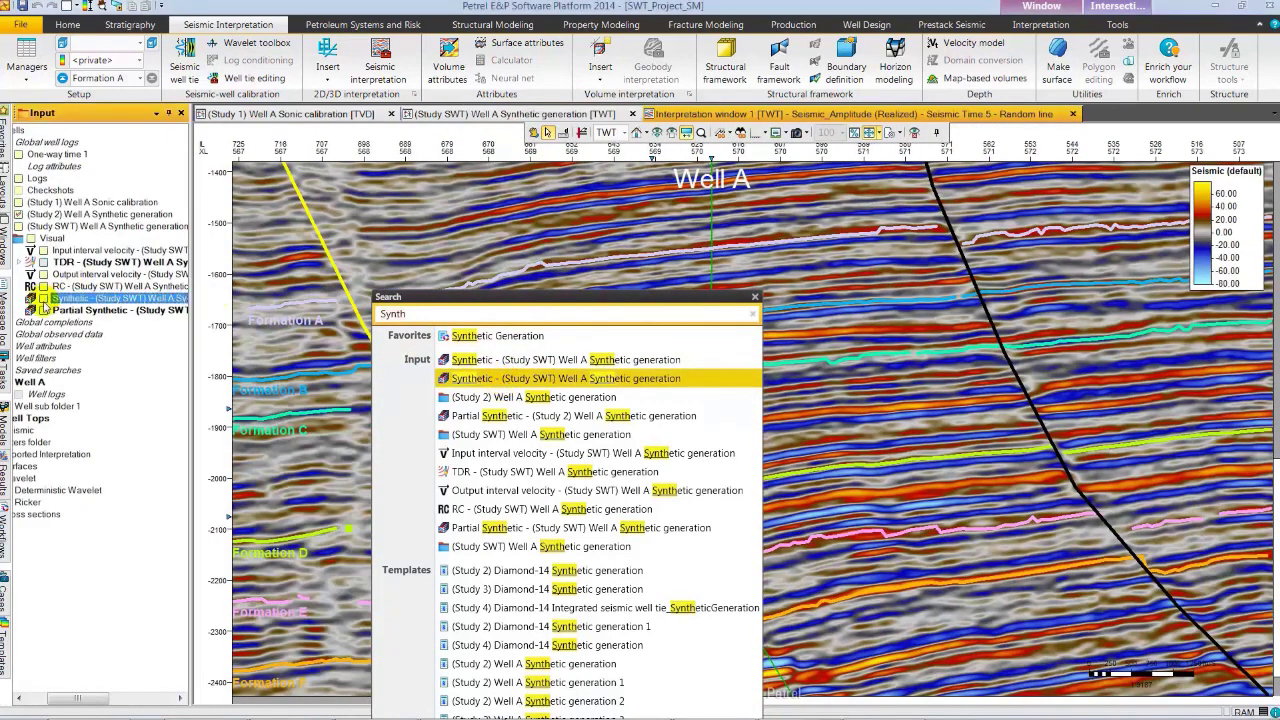
left_click(755, 298)
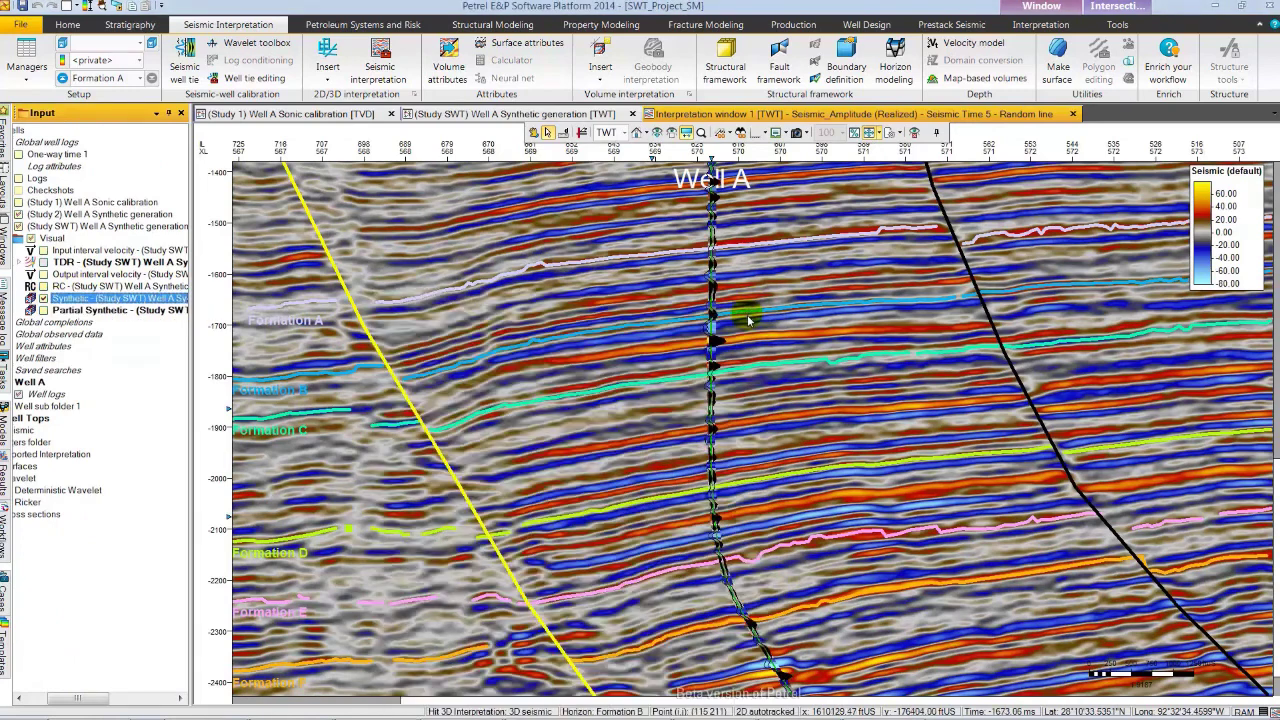